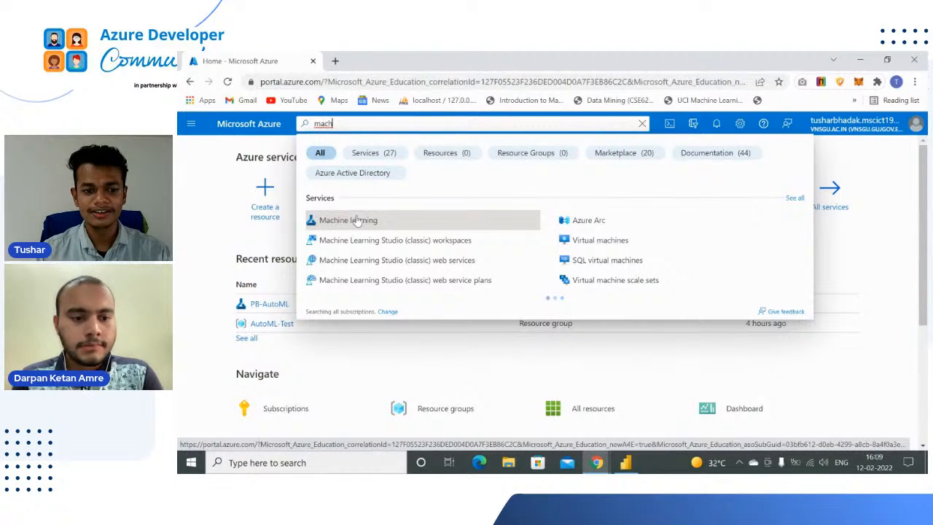
# Open the Machine learning service and start a new workspace under the Azure for Students subscription
pyautogui.click(348, 221)
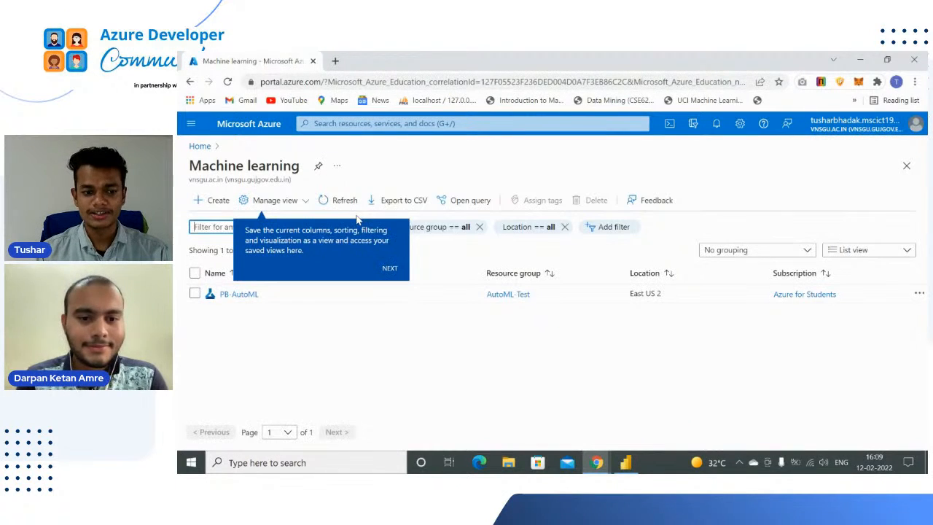
pyautogui.click(290, 330)
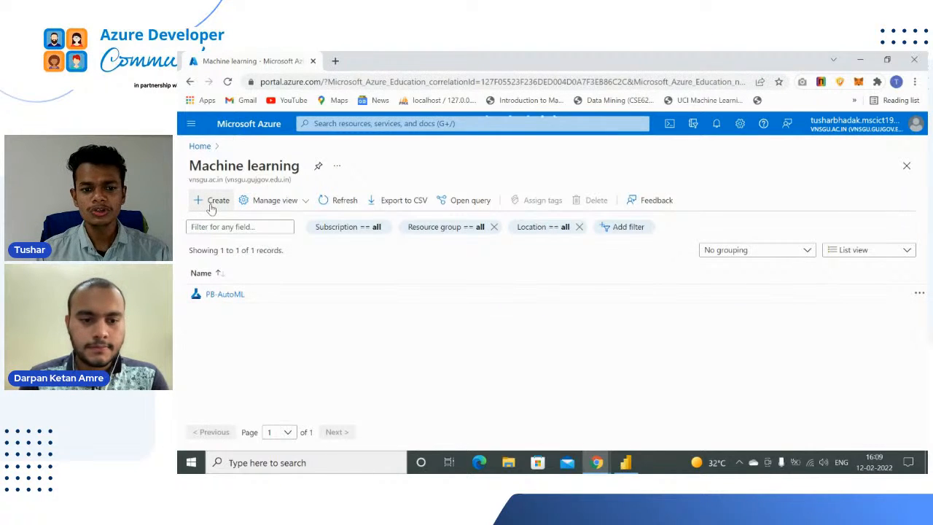
pyautogui.click(213, 201)
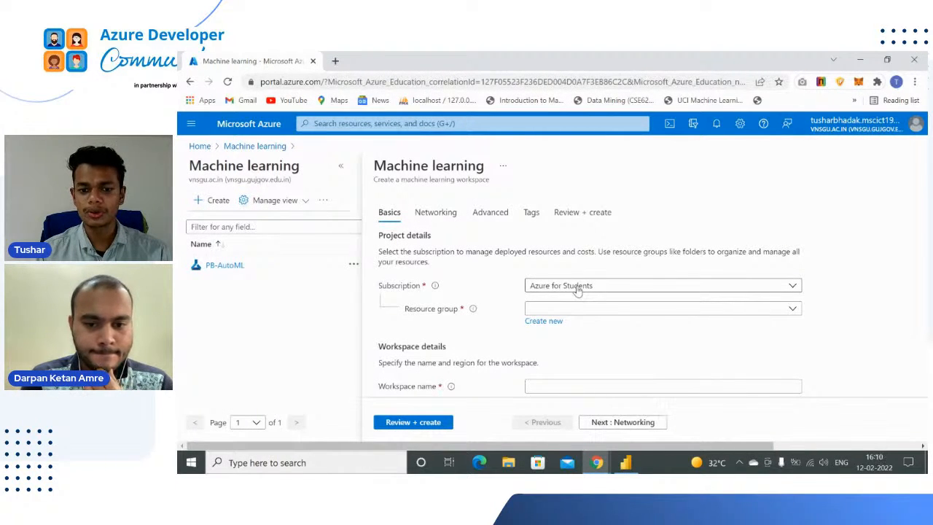
pyautogui.click(578, 289)
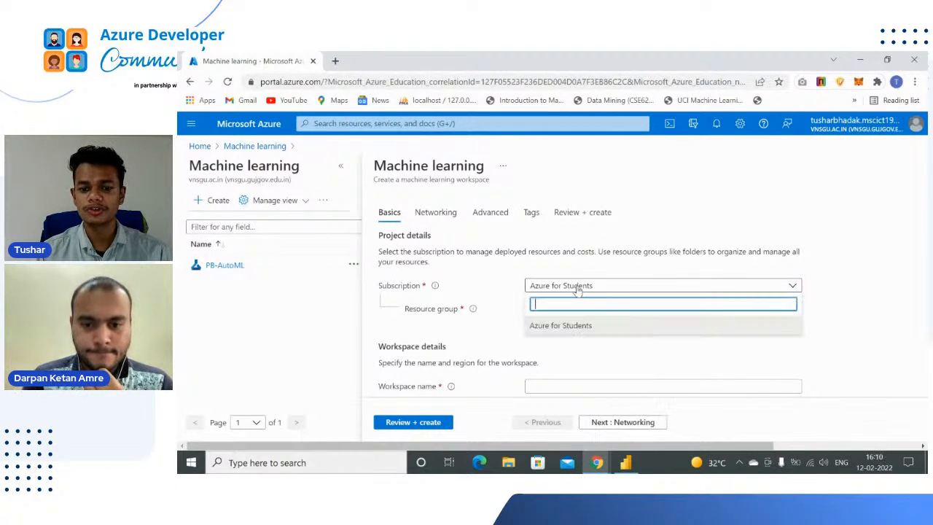
pyautogui.click(585, 326)
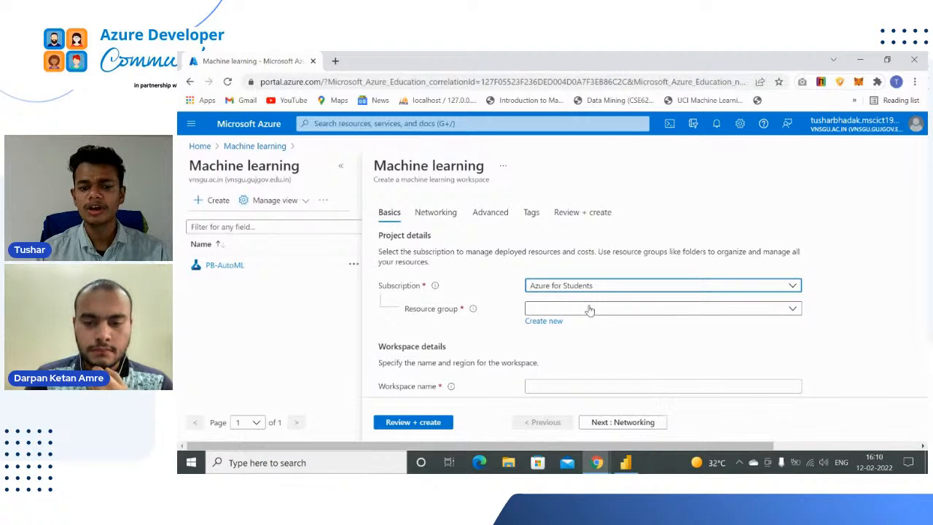
# Create a new resource group named Demo1 for the workspace
pyautogui.click(590, 310)
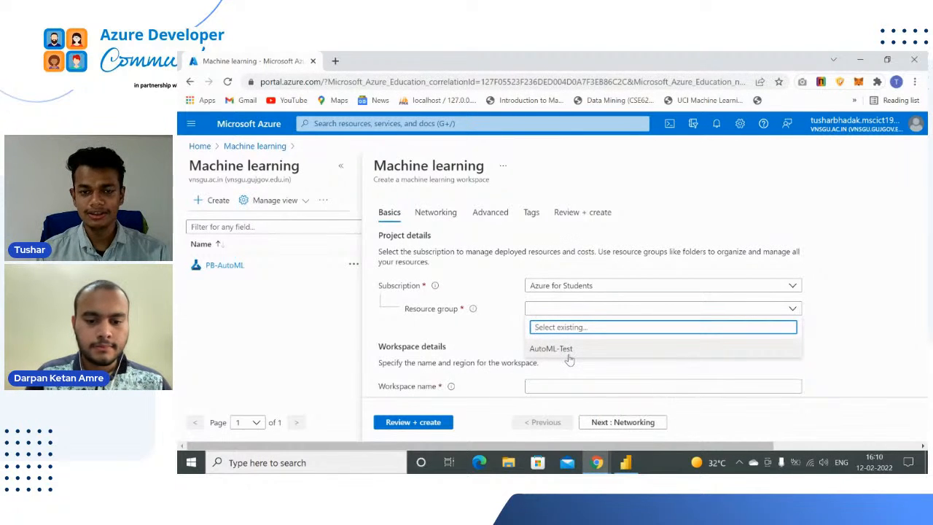
pyautogui.click(512, 342)
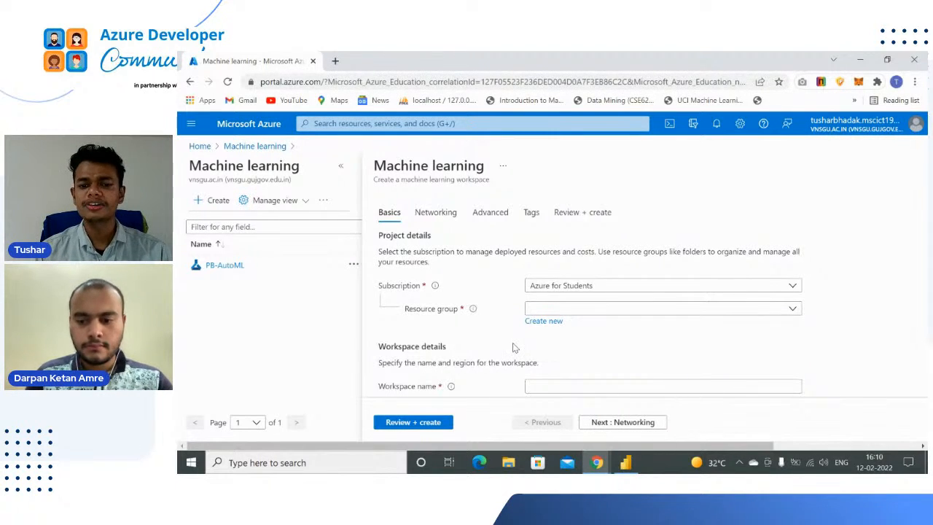
pyautogui.click(558, 328)
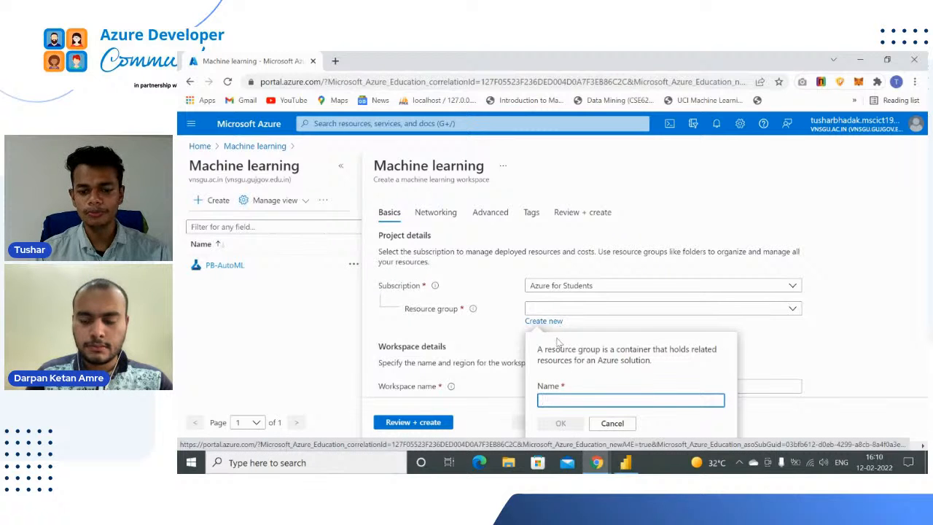
pyautogui.click(565, 398)
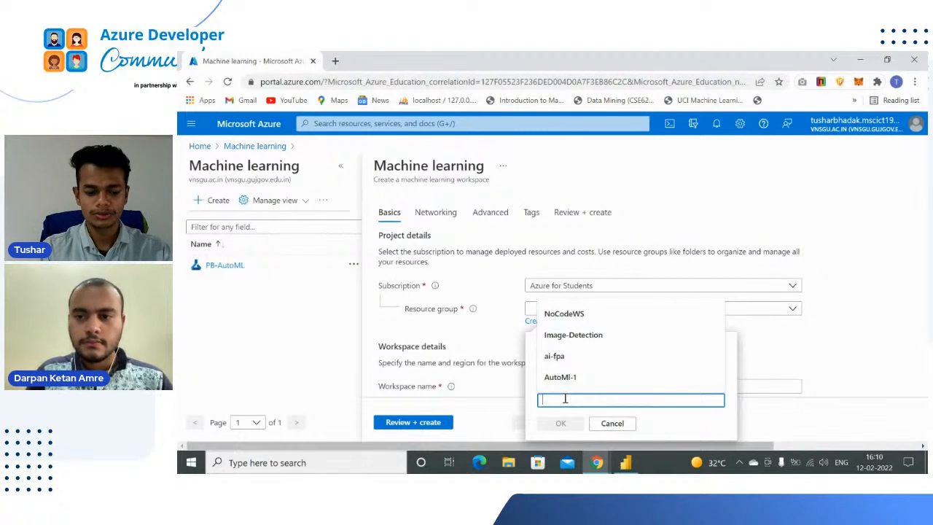
pyautogui.write('Demo1')
pyautogui.click(562, 424)
# Name the workspace PowerrBI_WS
pyautogui.scroll(-1, 639, 342)
pyautogui.click(585, 309)
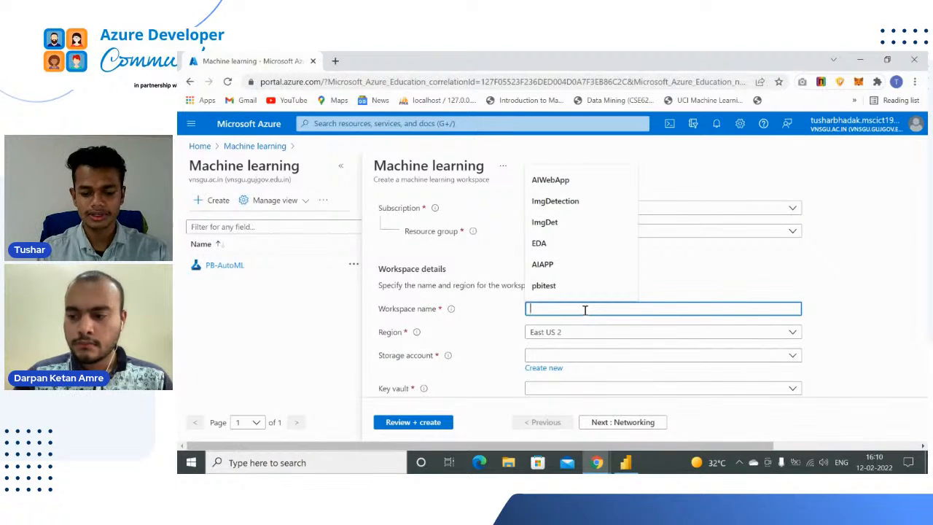
pyautogui.write('P')
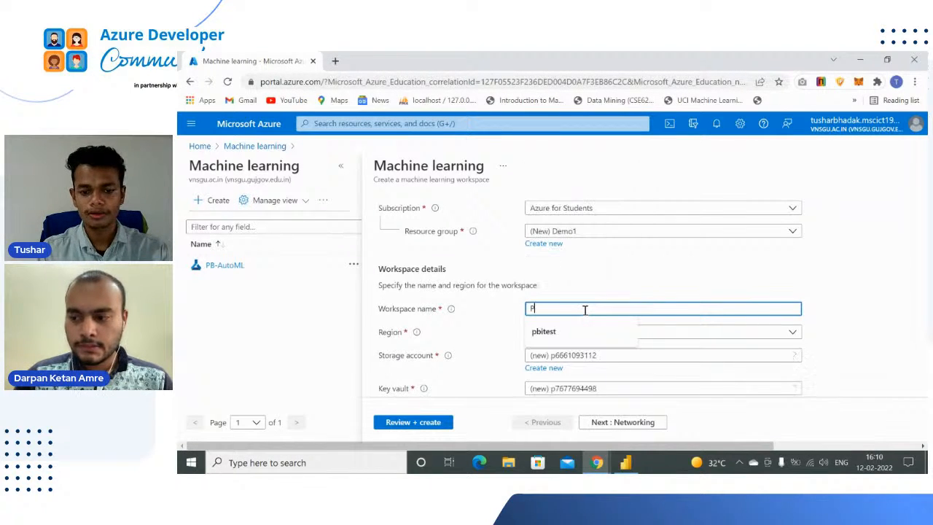
pyautogui.write('owerrBI')
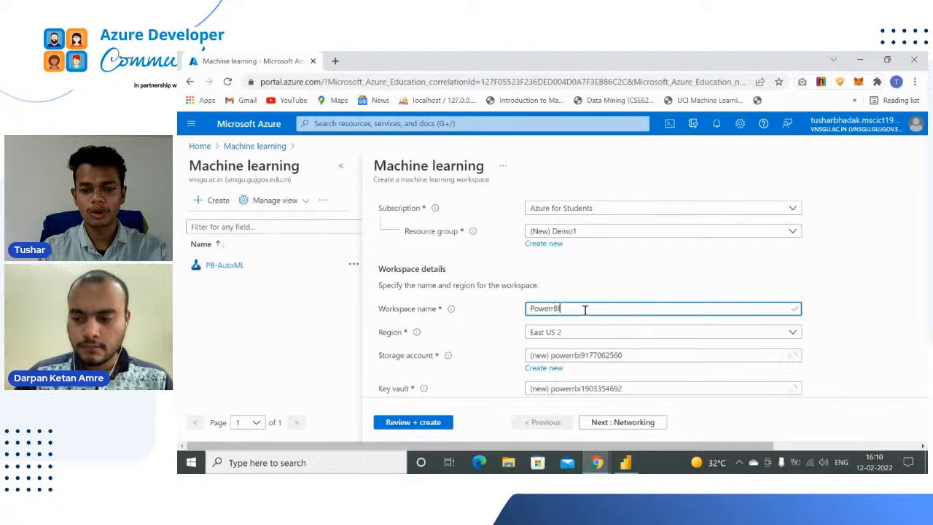
pyautogui.write('_WS')
pyautogui.click(633, 286)
# Set the workspace region to Central India and check the remaining basic details
pyautogui.scroll(-1, 632, 307)
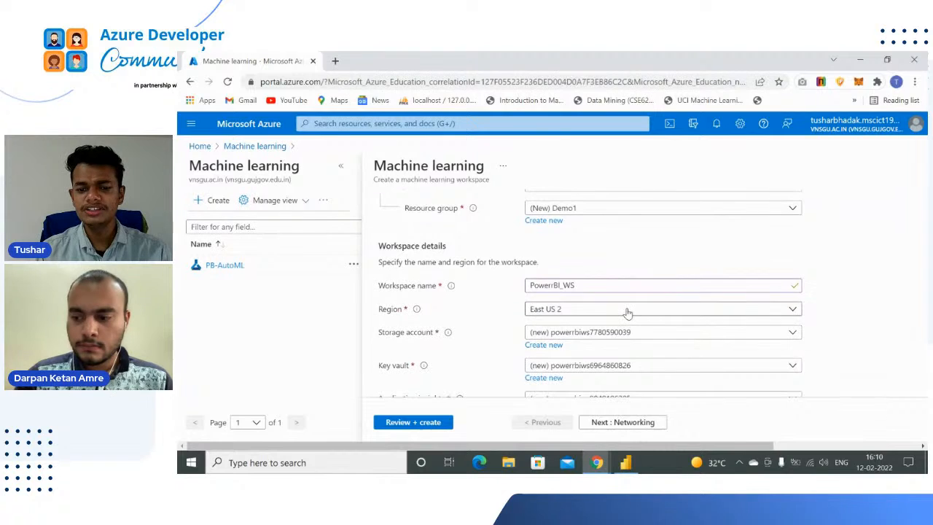
pyautogui.click(628, 312)
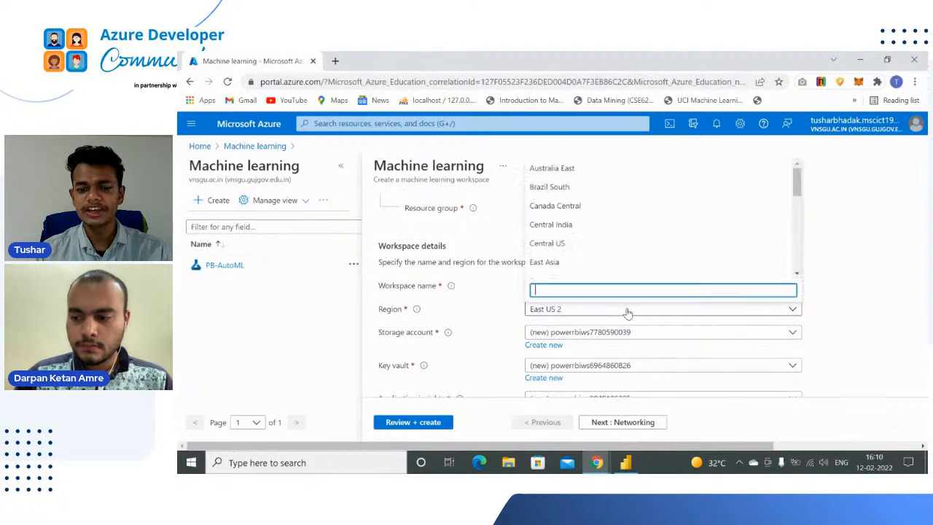
pyautogui.click(583, 225)
pyautogui.scroll(-1, 594, 267)
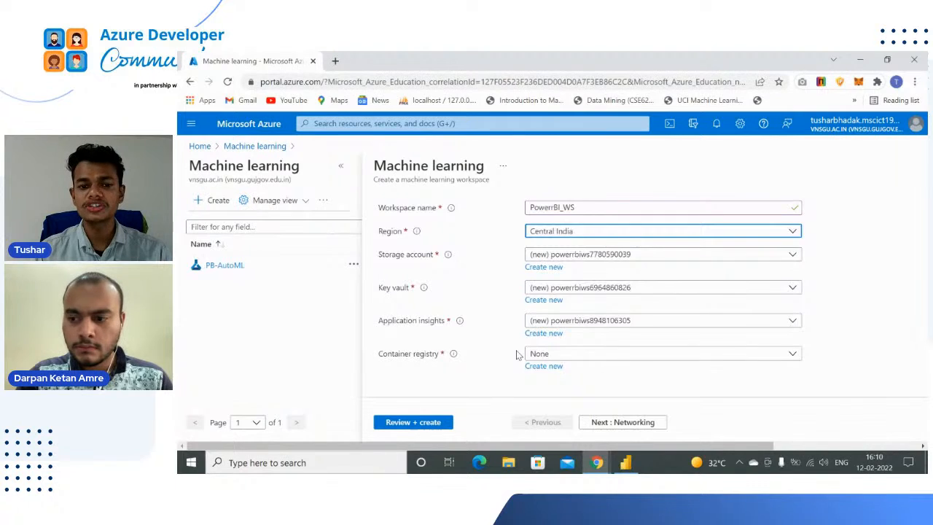
pyautogui.scroll(2, 554, 313)
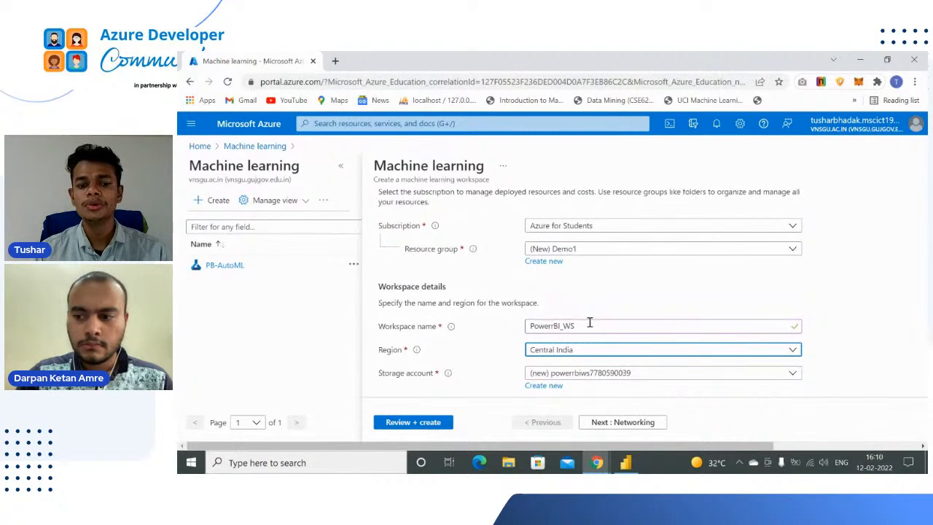
pyautogui.scroll(-1, 590, 325)
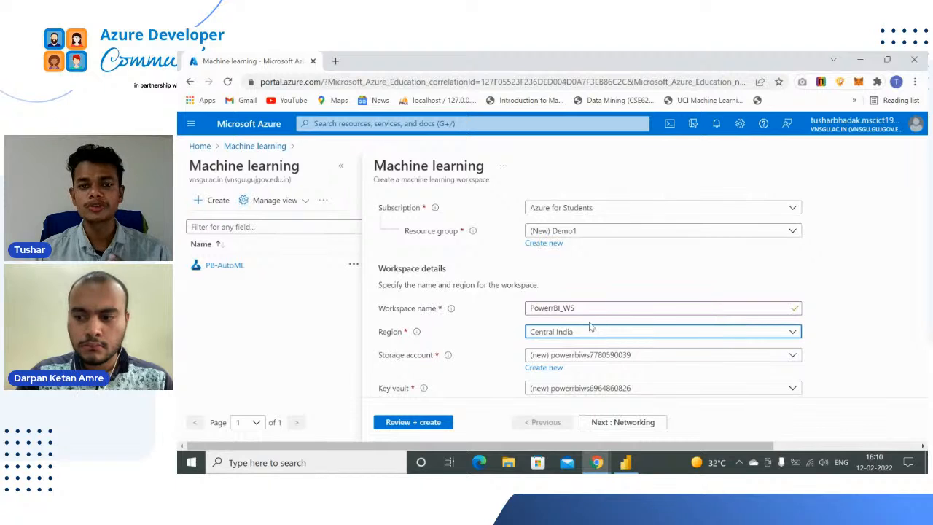
# Keep the default networking, advanced and tag settings and proceed to the workspace's final review
pyautogui.click(616, 425)
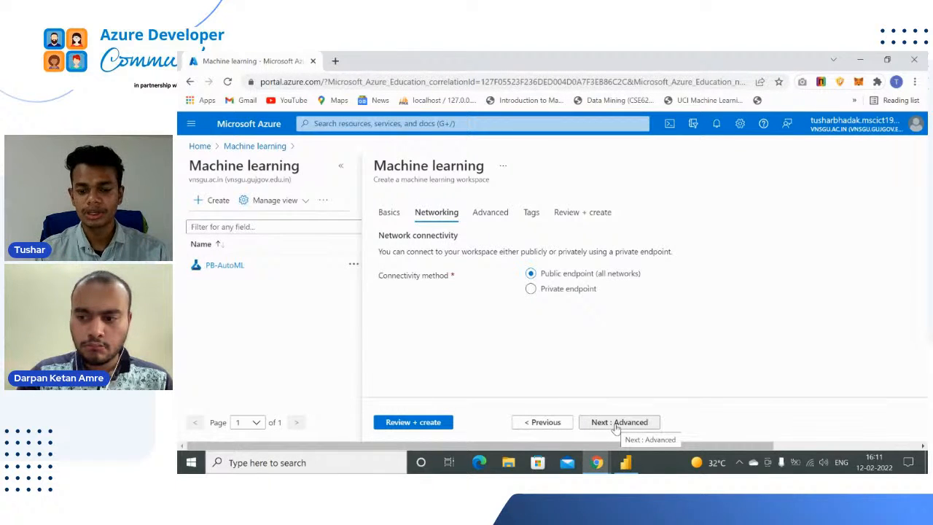
pyautogui.click(616, 425)
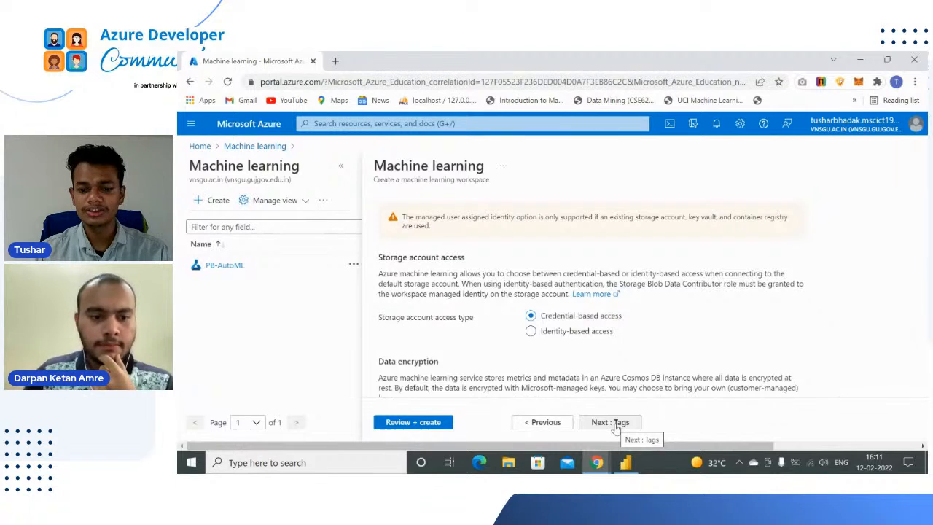
pyautogui.click(616, 423)
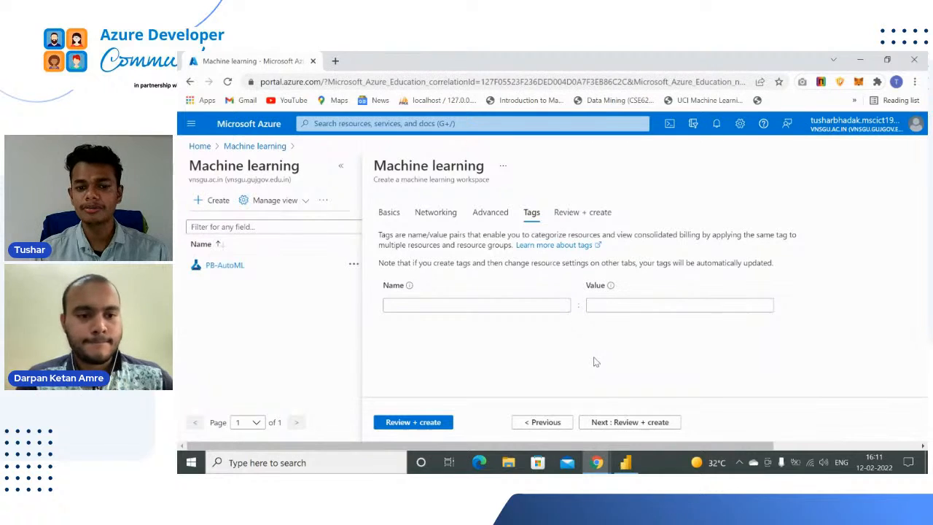
pyautogui.click(638, 430)
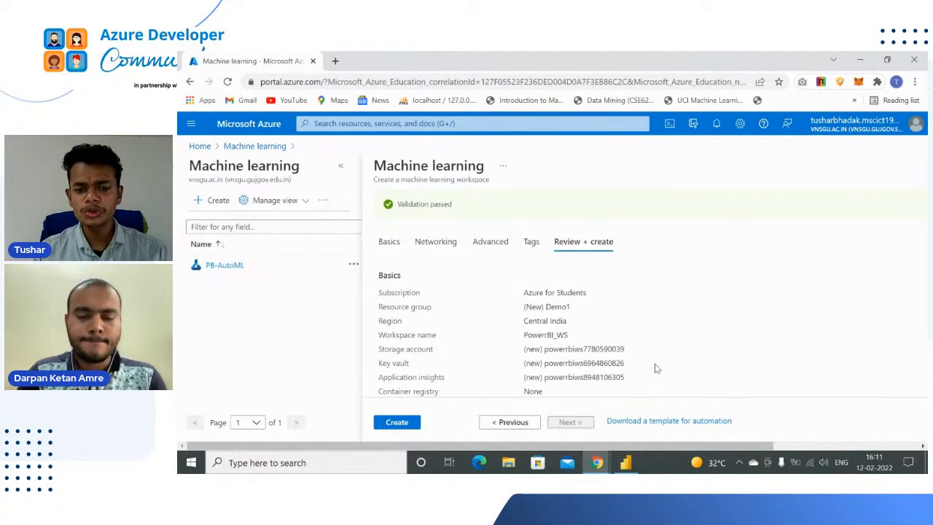
# Review the configuration summary and deploy the workspace, then switch to the presentation slides
pyautogui.scroll(-2, 608, 339)
pyautogui.scroll(2, 607, 339)
pyautogui.scroll(1, 608, 339)
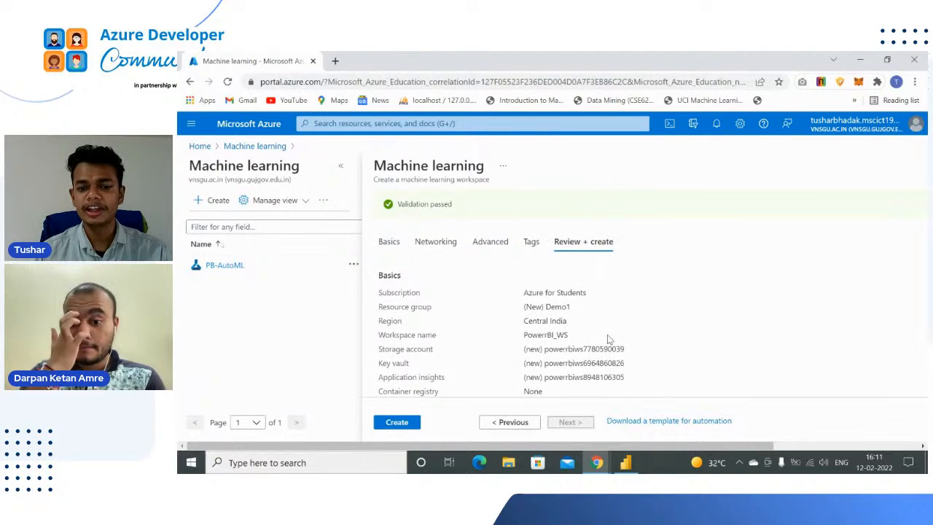
pyautogui.moveTo(522, 297); pyautogui.dragTo(591, 296)
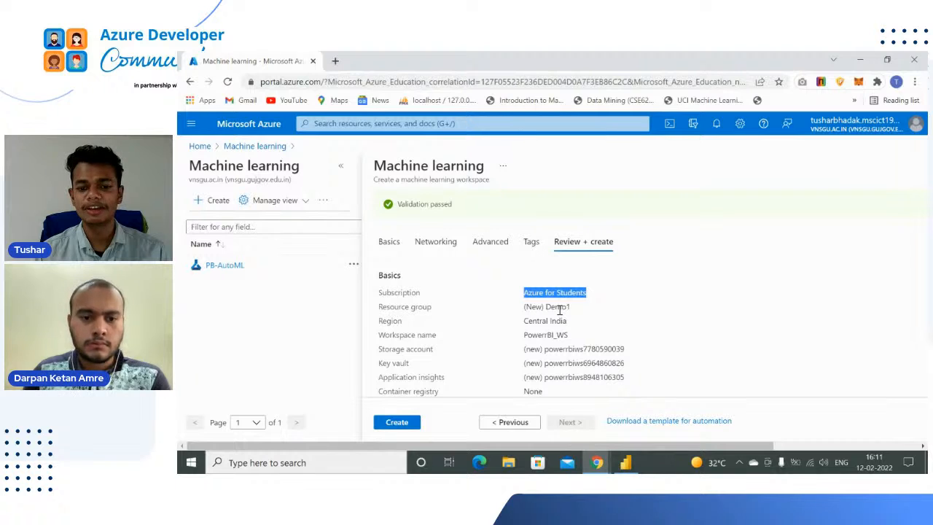
pyautogui.click(559, 310)
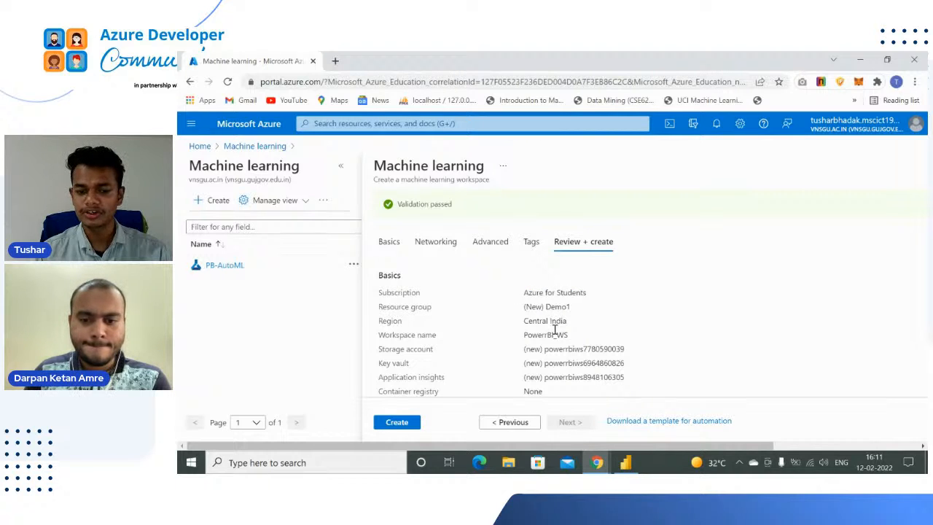
pyautogui.scroll(-3, 555, 329)
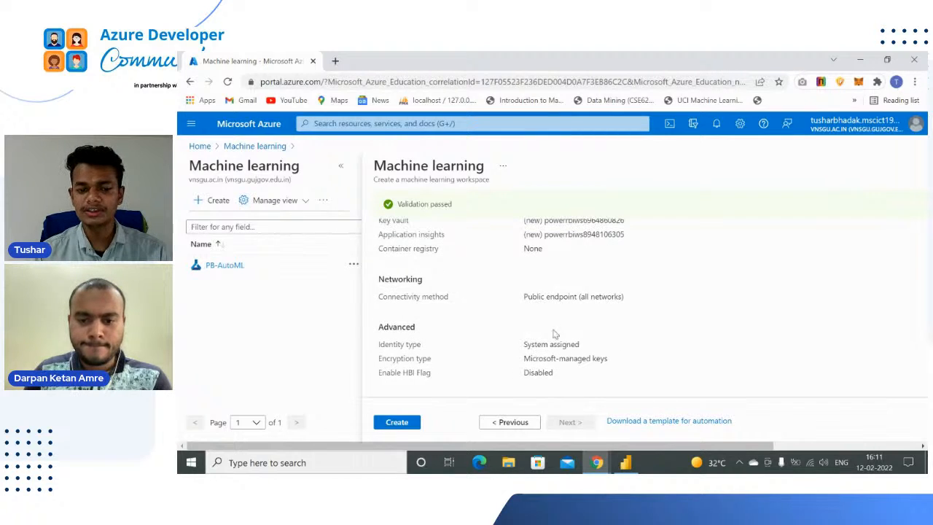
pyautogui.click(395, 423)
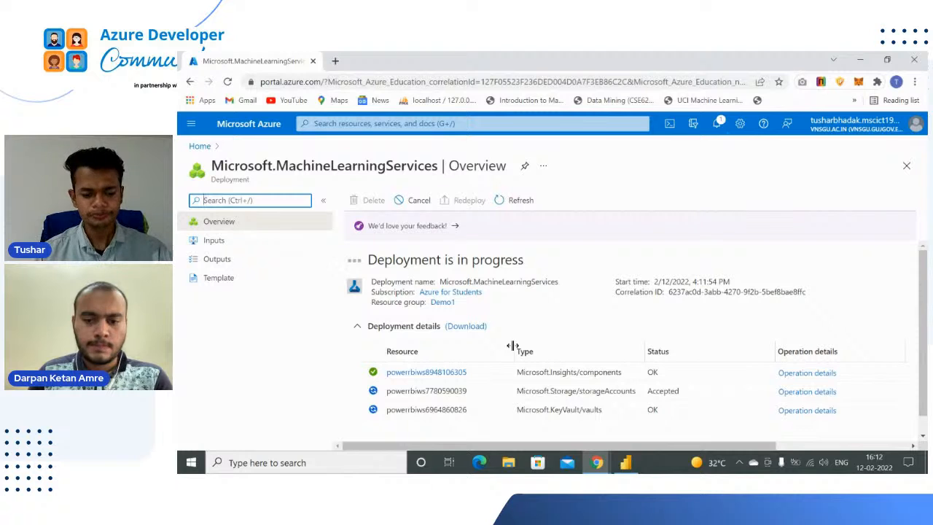
pyautogui.hotkey('alt', 'Tab')
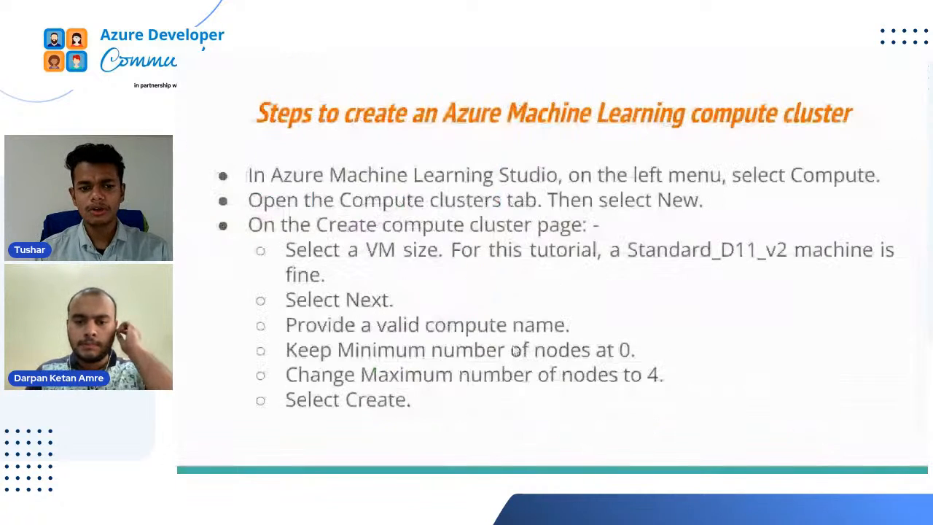
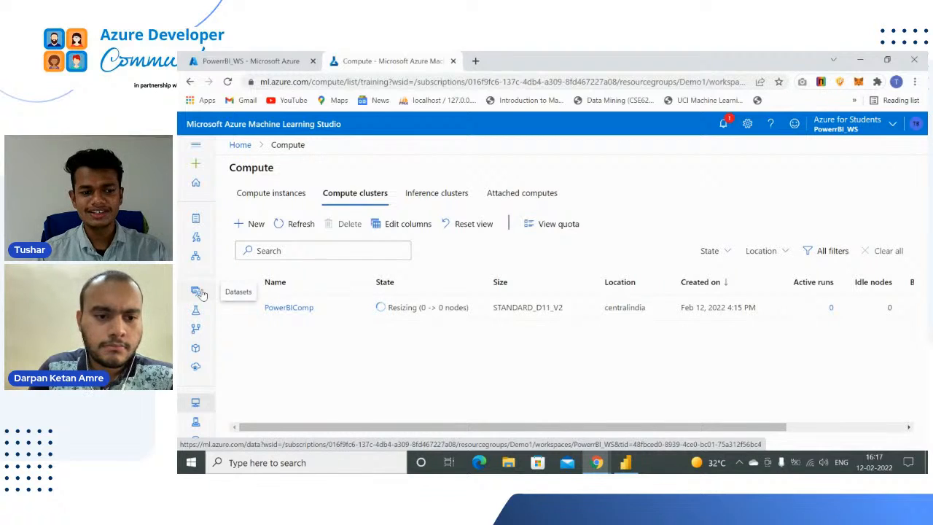
# Register the Sample: Diabetes dataset from Open Datasets in the workspace, keeping its suggested name
pyautogui.click(199, 292)
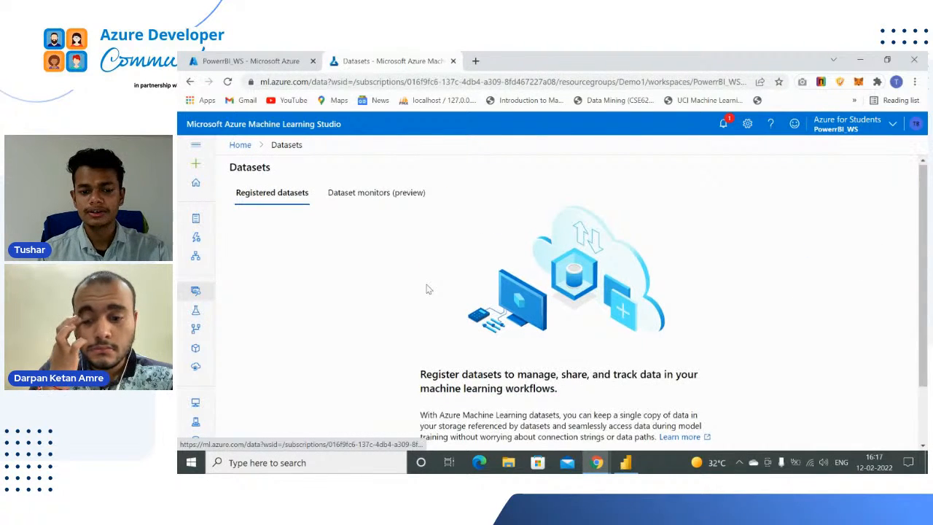
pyautogui.scroll(-2, 481, 366)
pyautogui.click(487, 388)
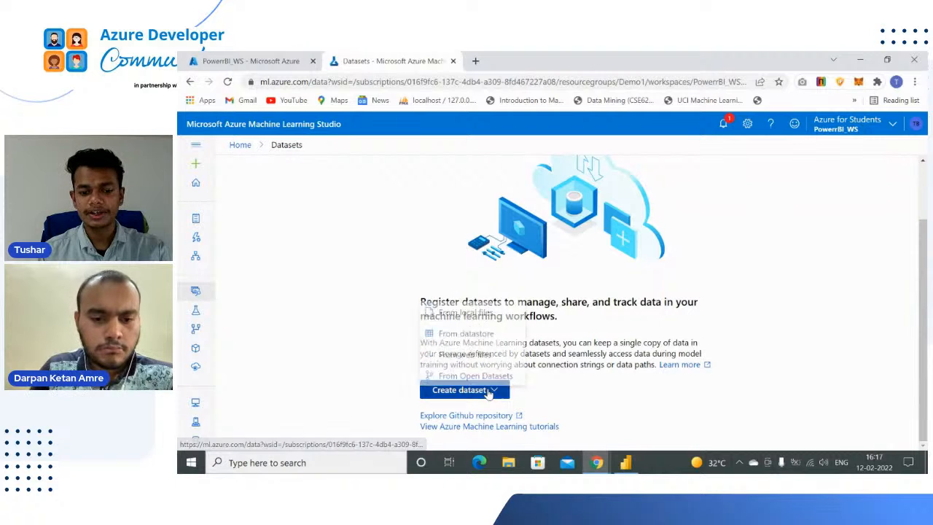
pyautogui.click(484, 371)
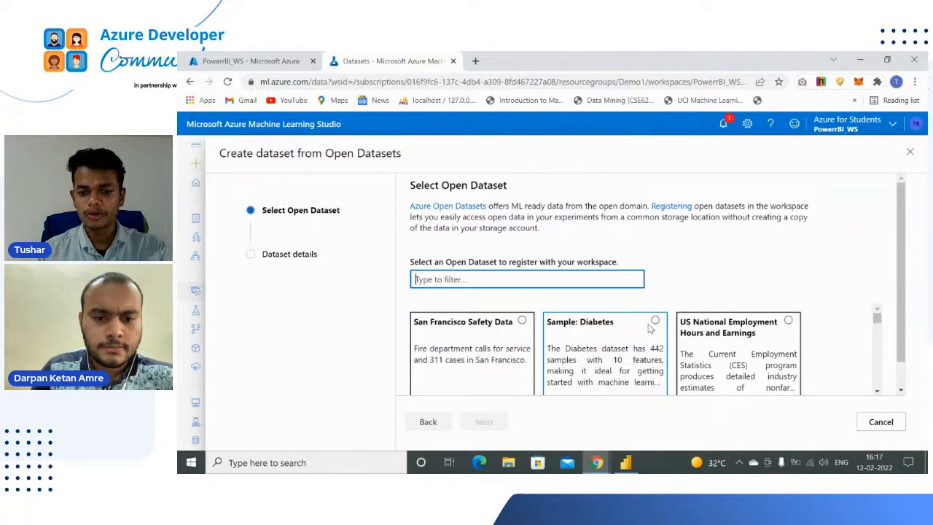
pyautogui.click(655, 322)
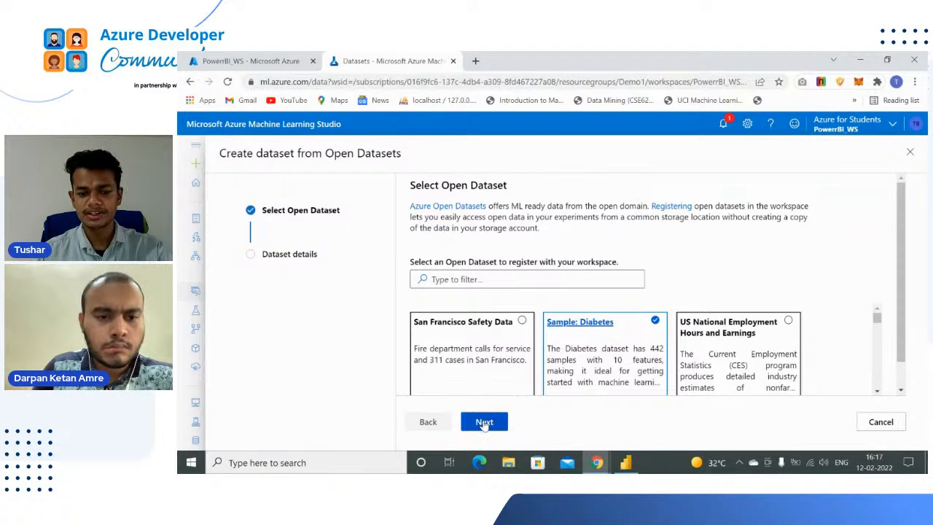
pyautogui.click(483, 424)
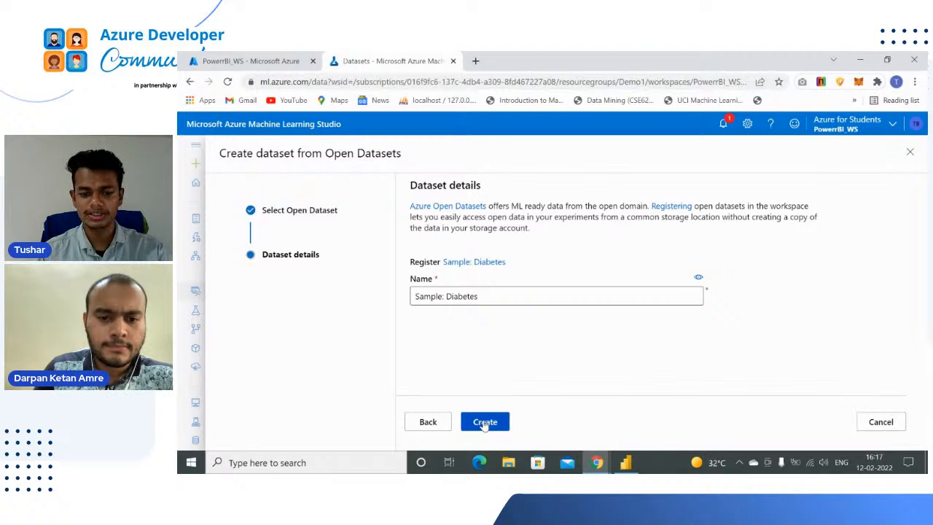
pyautogui.click(485, 424)
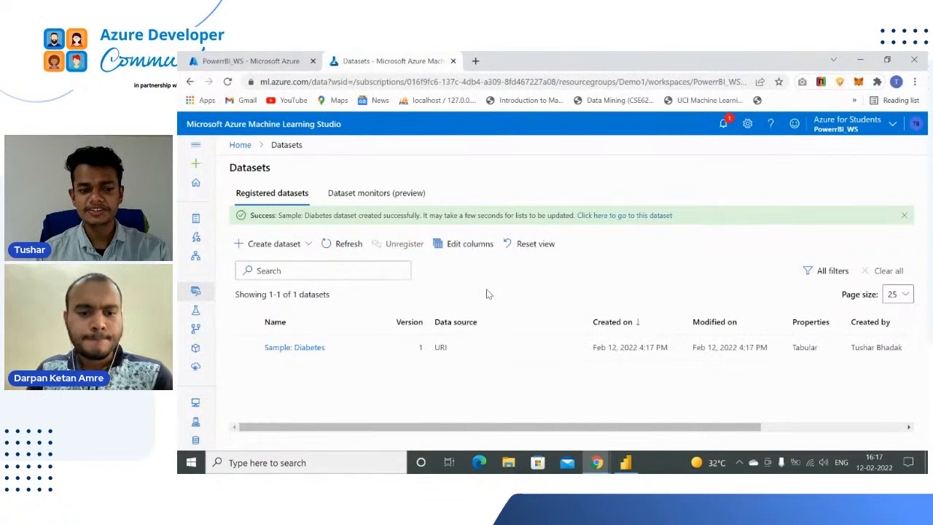
# Check the workspace's compute clusters, and start creating a new Automated ML run
pyautogui.click(197, 409)
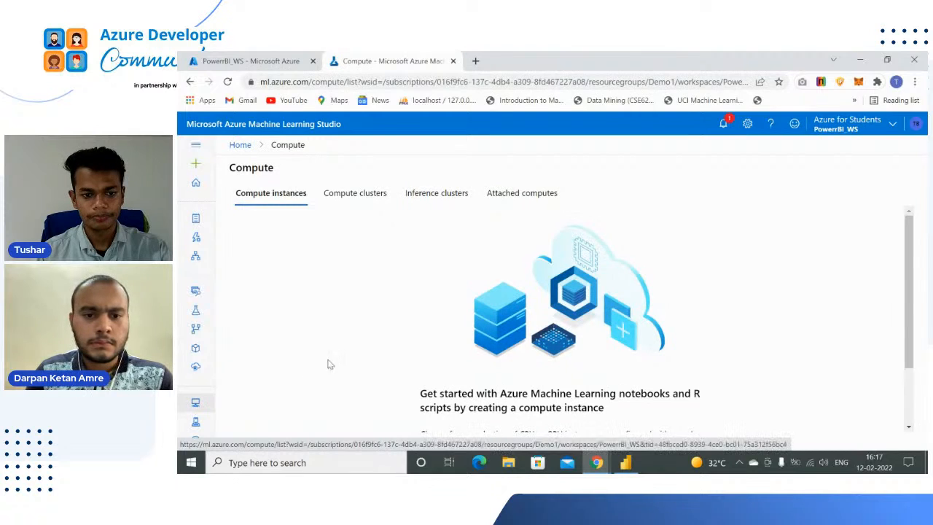
pyautogui.click(337, 194)
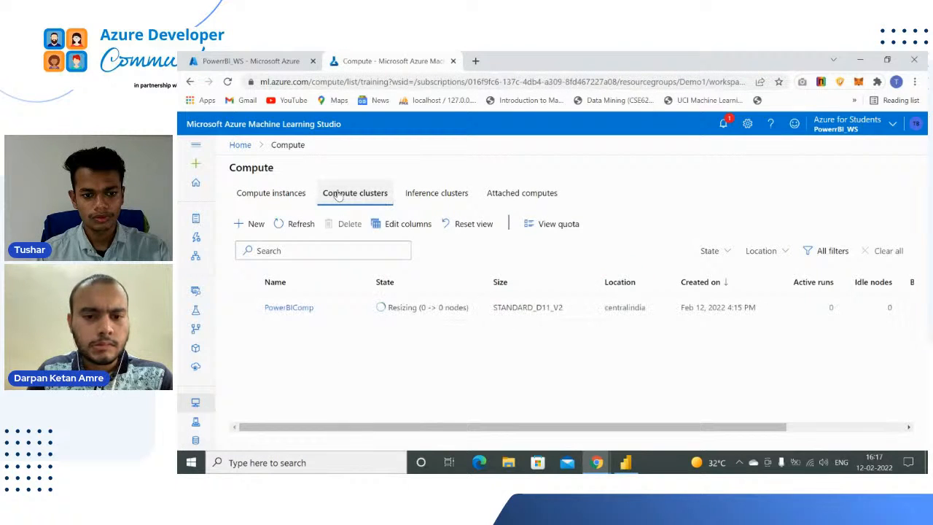
pyautogui.click(197, 239)
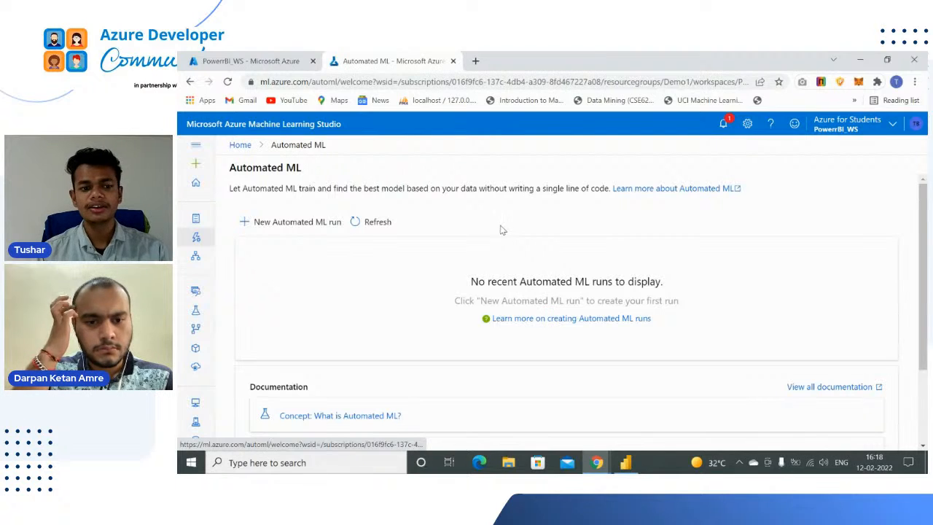
pyautogui.click(292, 222)
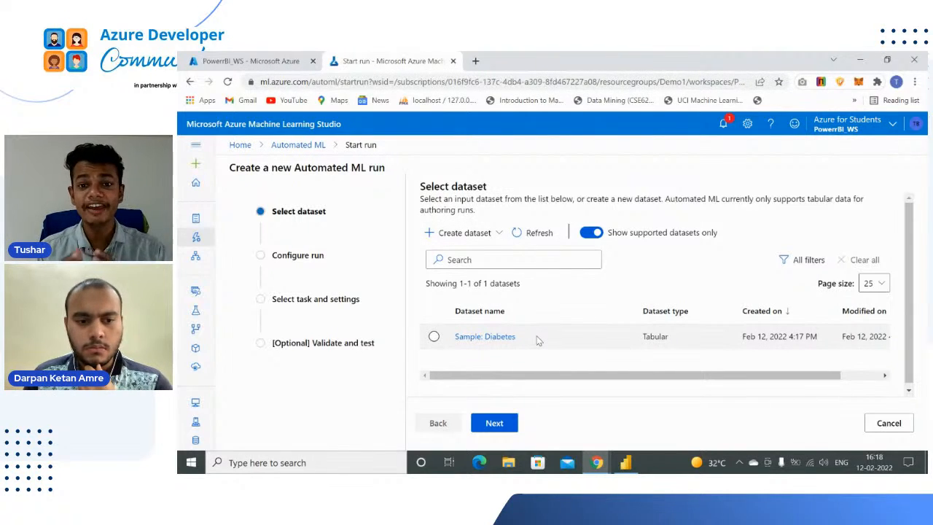
# Open the registered datasets in a separate browser tab, review the sources for creating a dataset, and close the tab
pyautogui.rightClick(196, 291)
pyautogui.click(251, 301)
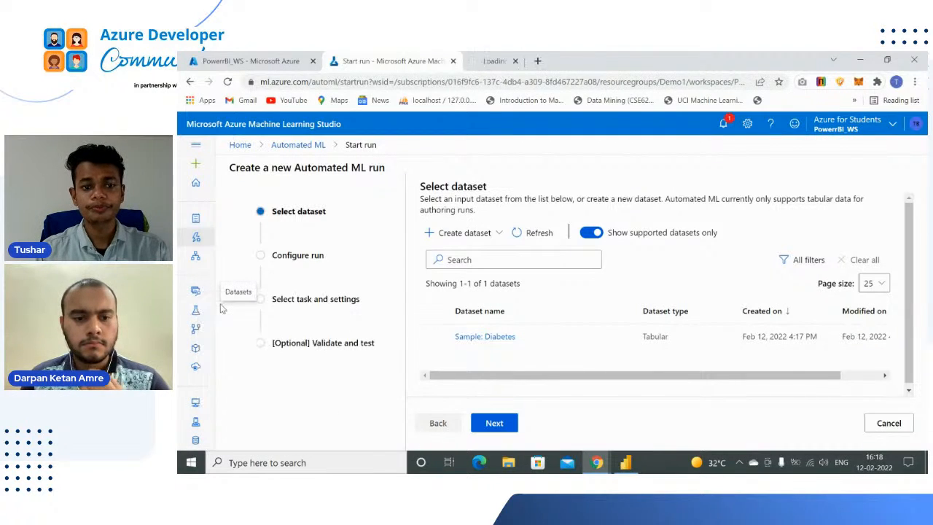
pyautogui.click(483, 57)
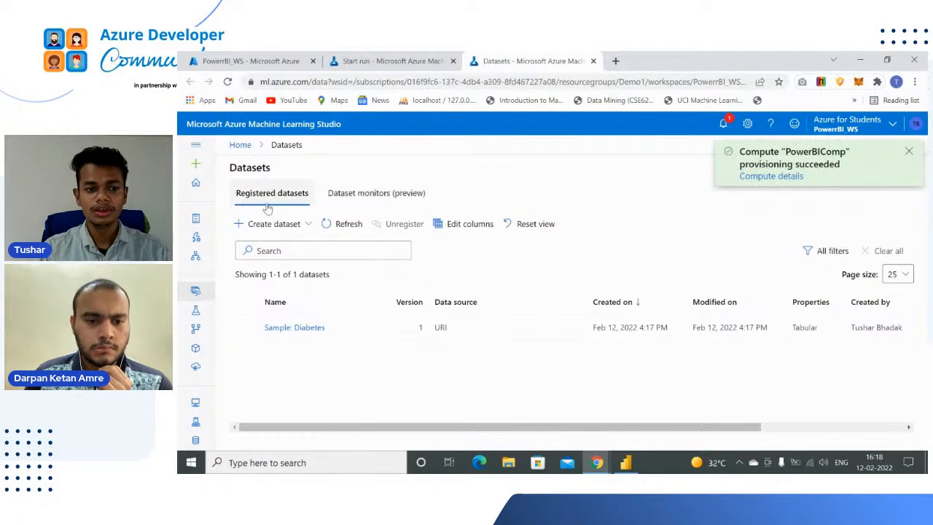
pyautogui.click(266, 228)
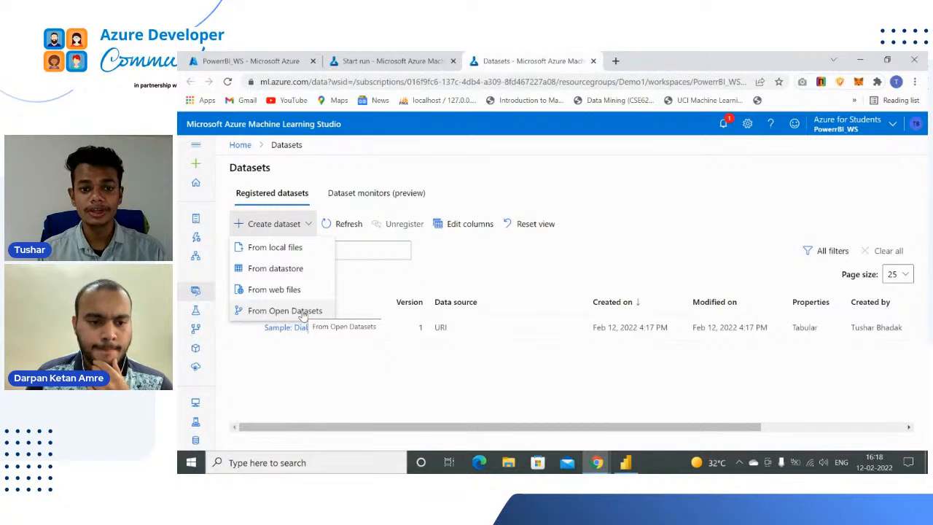
pyautogui.click(593, 61)
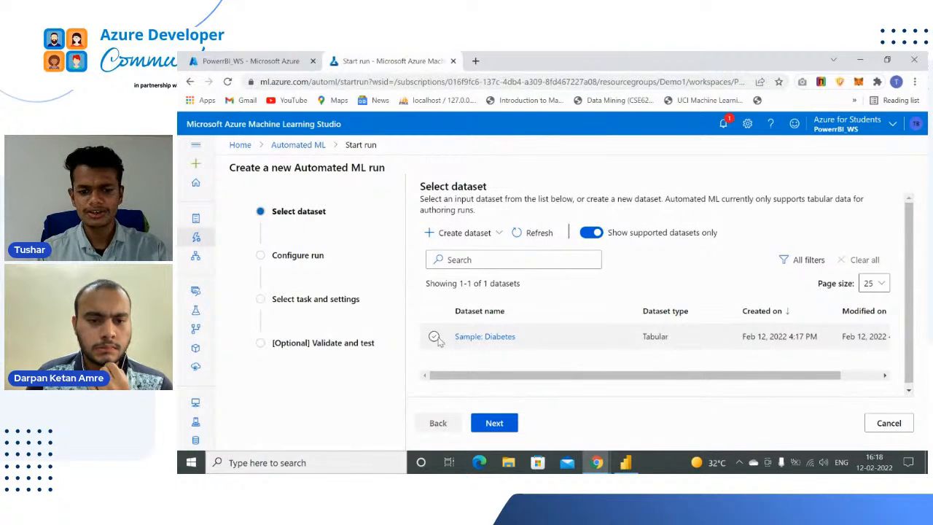
# Use the Sample: Diabetes dataset for the Automated ML run and proceed to the run configuration
pyautogui.click(435, 338)
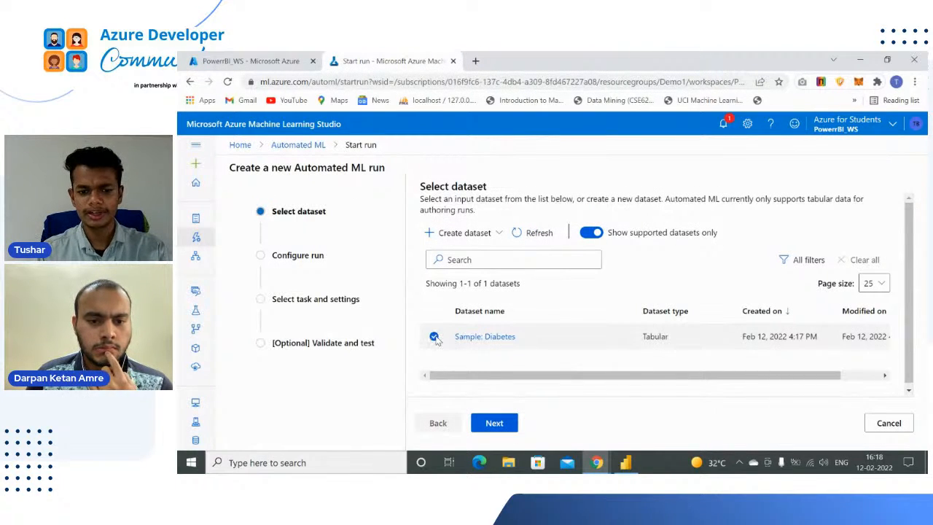
pyautogui.click(495, 424)
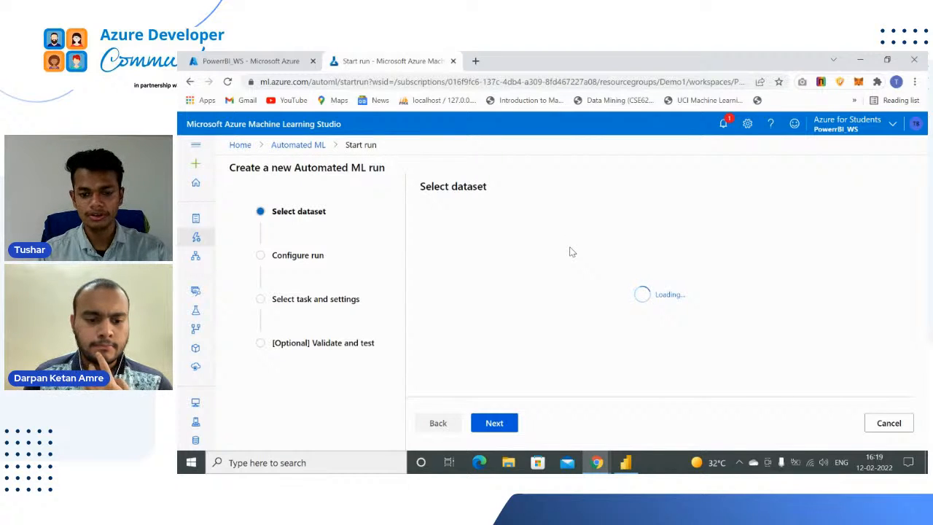
# Switch to the presentation slides to review the steps for configuring an Automated ML run, and return to the run setup
pyautogui.hotkey('alt', 'Tab')
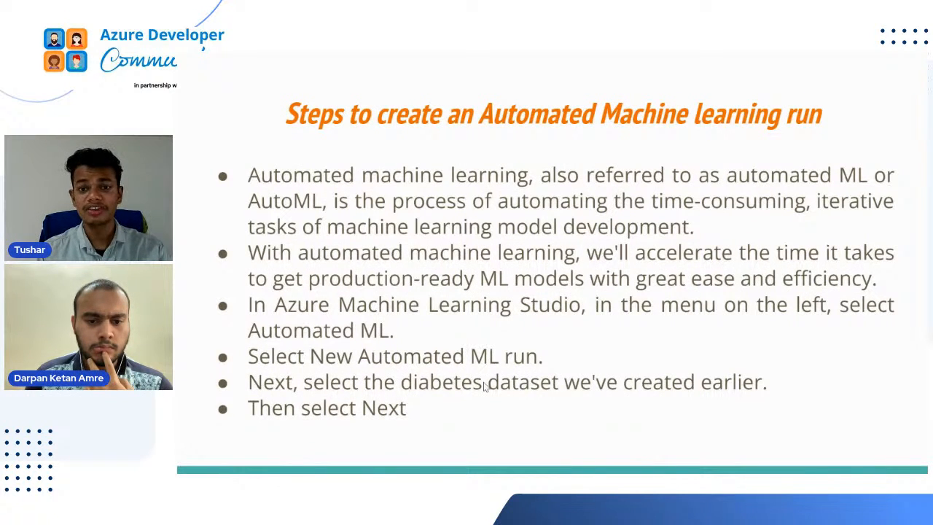
pyautogui.press('Right')
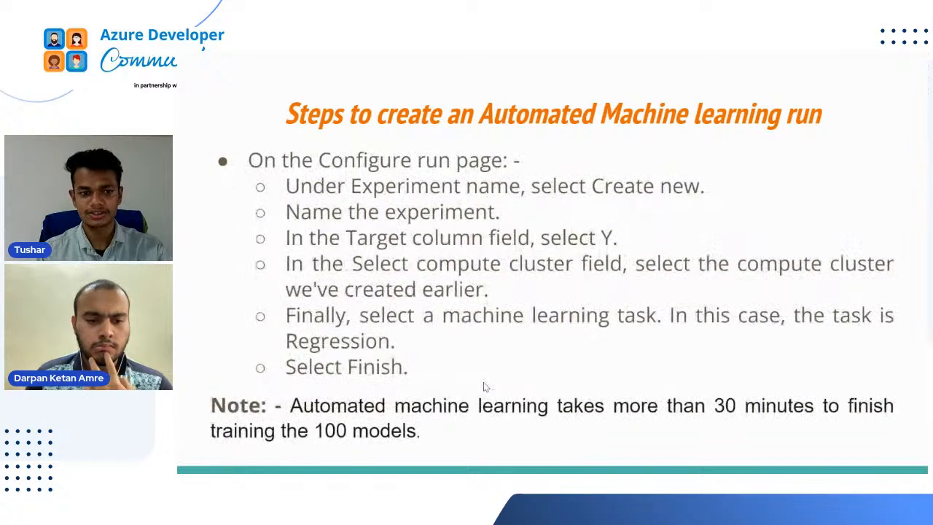
pyautogui.hotkey('alt', 'Tab')
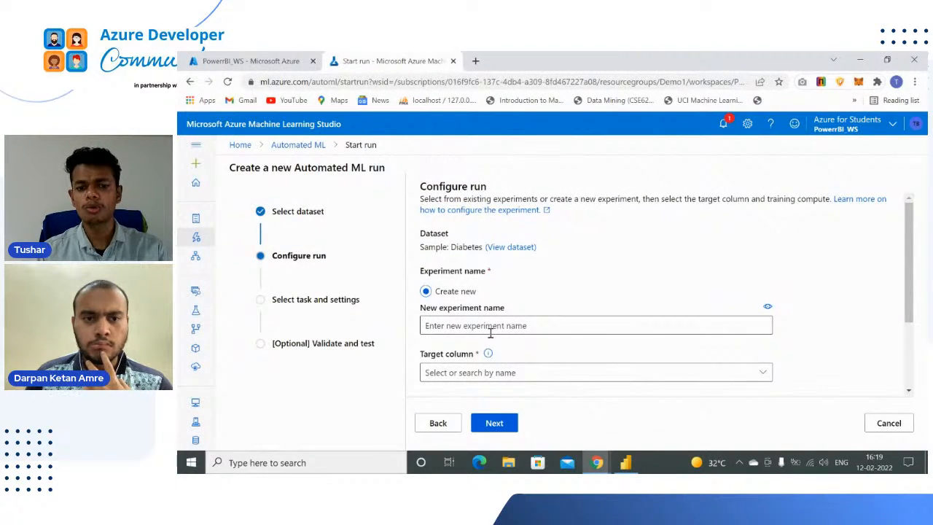
pyautogui.hotkey('alt', 'Tab')
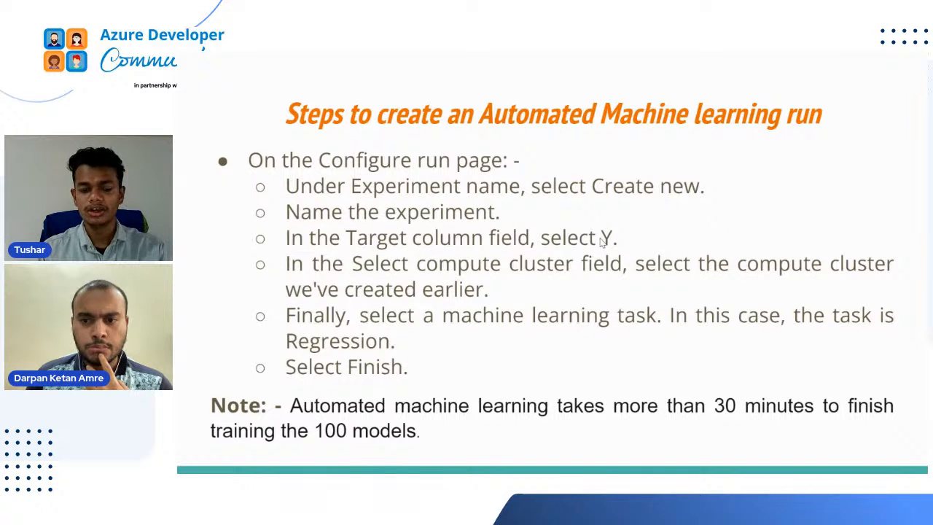
pyautogui.moveTo(597, 462)
pyautogui.click(410, 246)
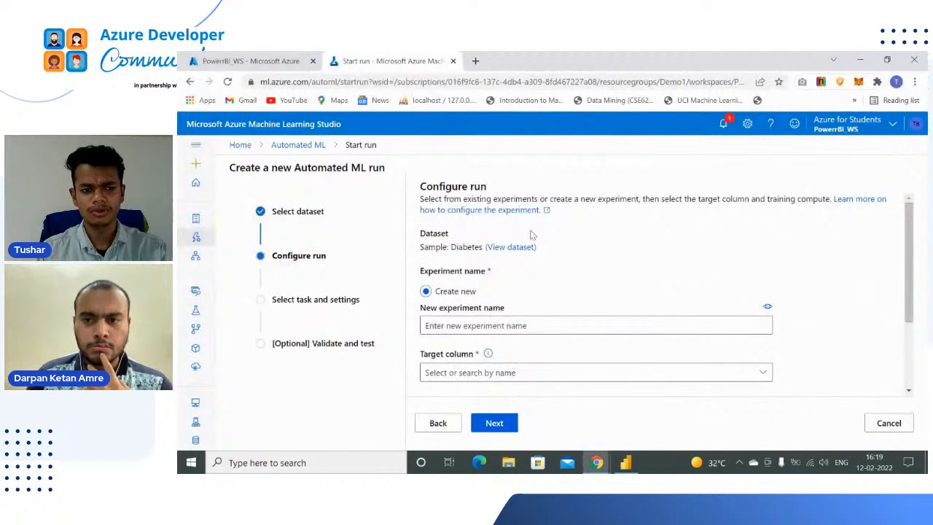
# Examine the Sample: Diabetes data preview across all its columns in a separate browser tab, and return to the run setup
pyautogui.rightClick(203, 293)
pyautogui.press('Escape')
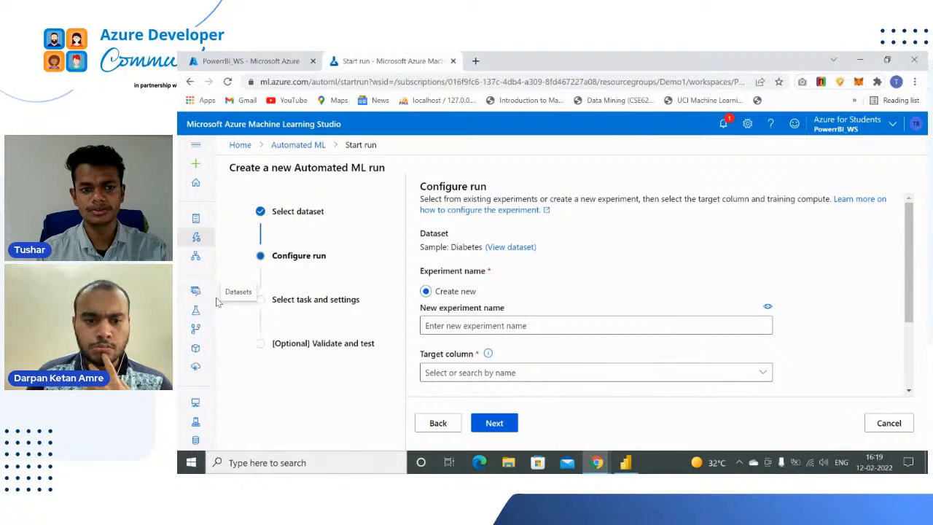
pyautogui.click(510, 61)
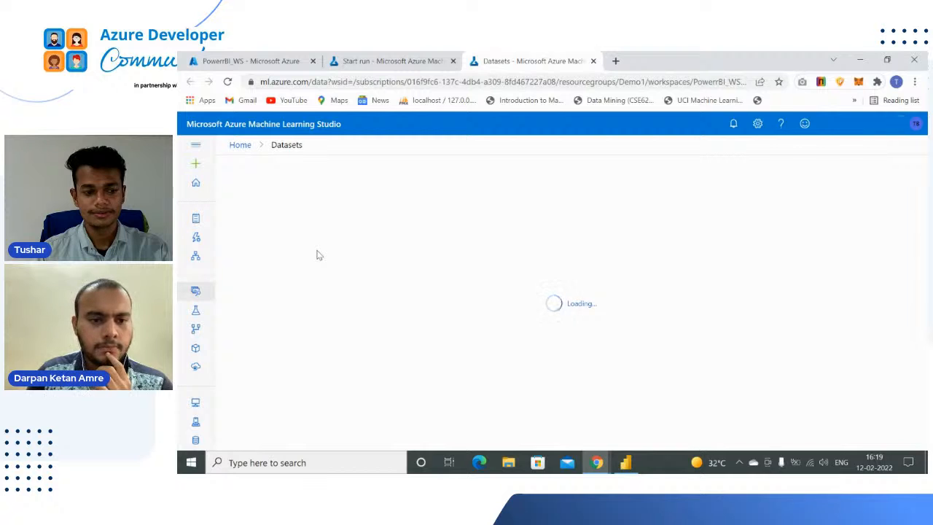
pyautogui.click(286, 329)
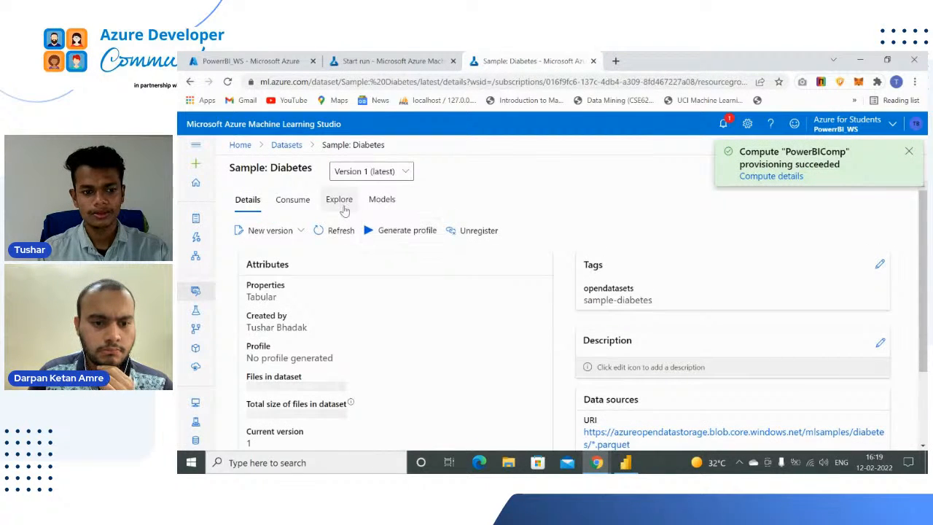
pyautogui.click(339, 203)
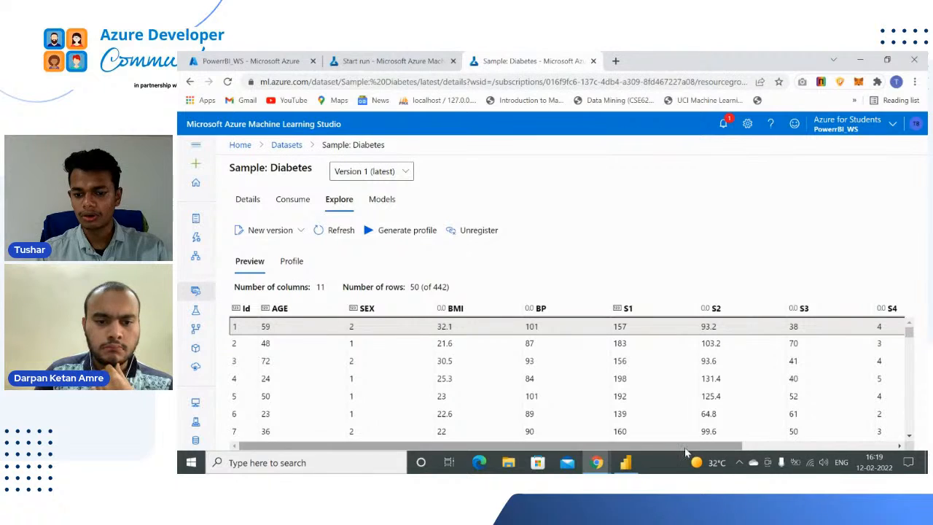
pyautogui.moveTo(692, 449); pyautogui.dragTo(927, 443)
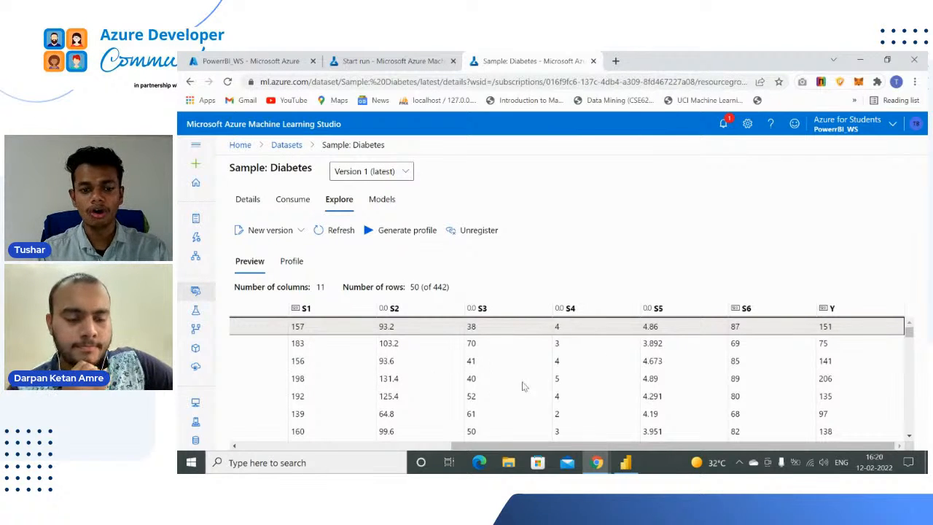
pyautogui.moveTo(561, 452); pyautogui.dragTo(349, 442)
pyautogui.click(397, 58)
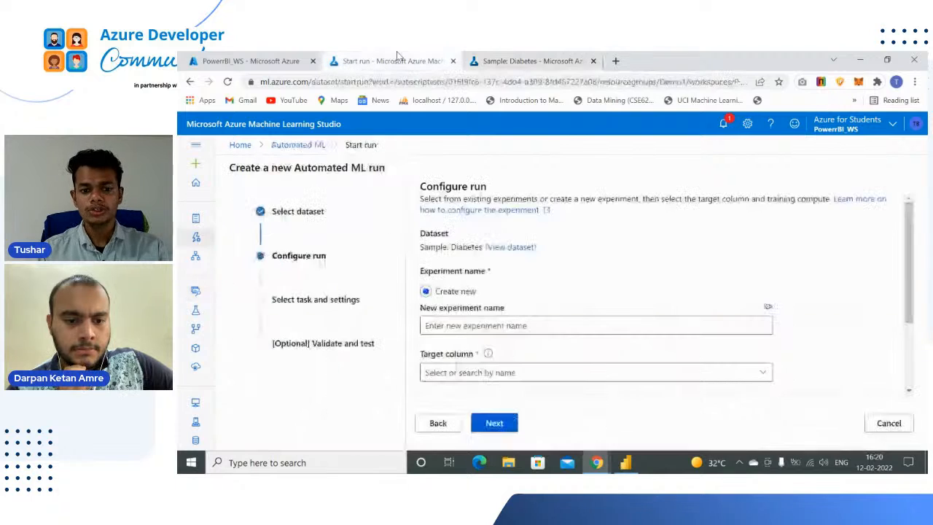
# Name the new experiment Diabetes_Test and set its target column to Y (Integer)
pyautogui.click(481, 326)
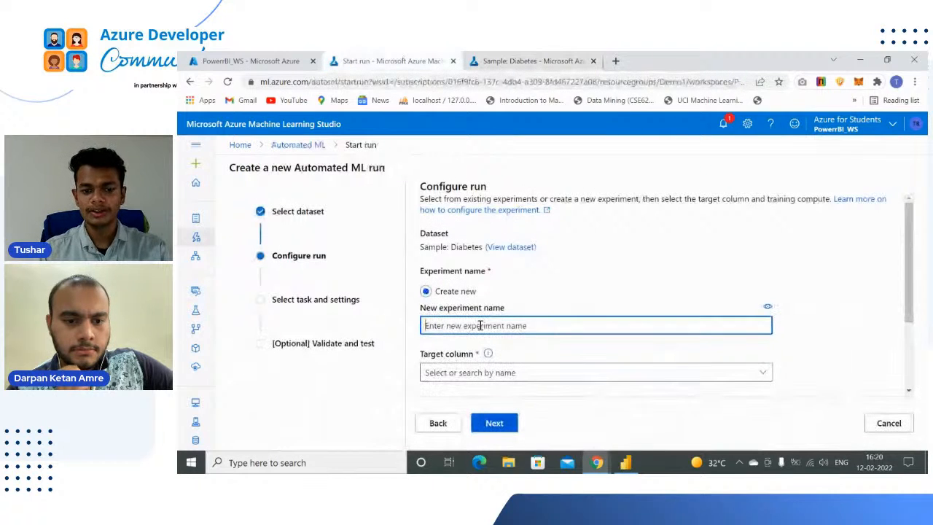
pyautogui.write('D')
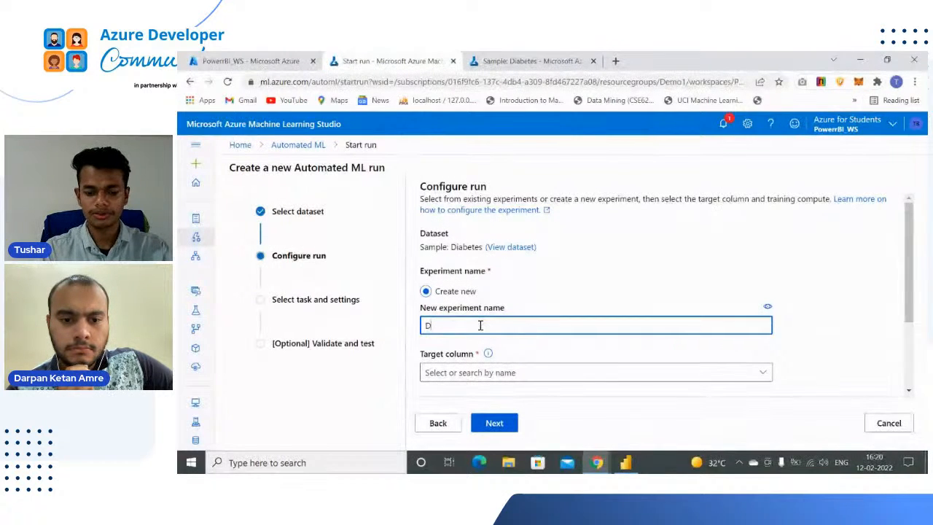
pyautogui.write('iabetes_Test')
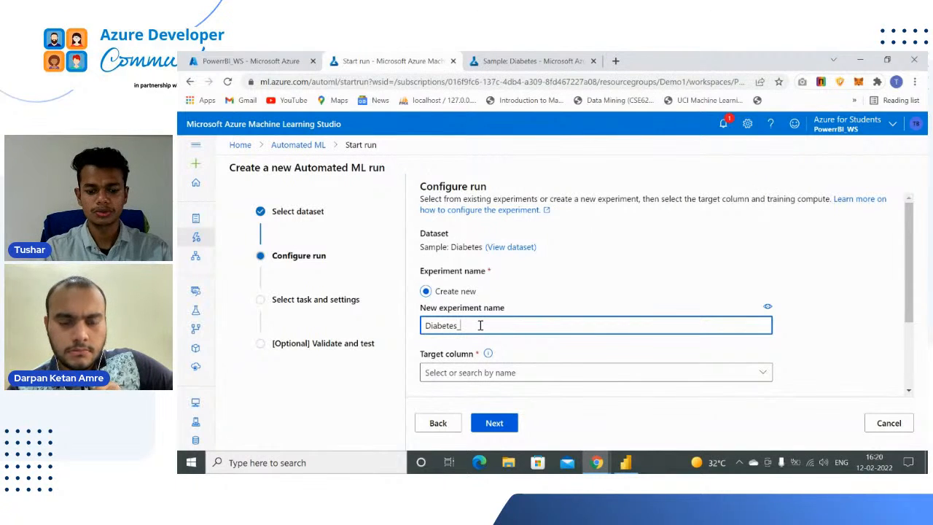
pyautogui.click(495, 372)
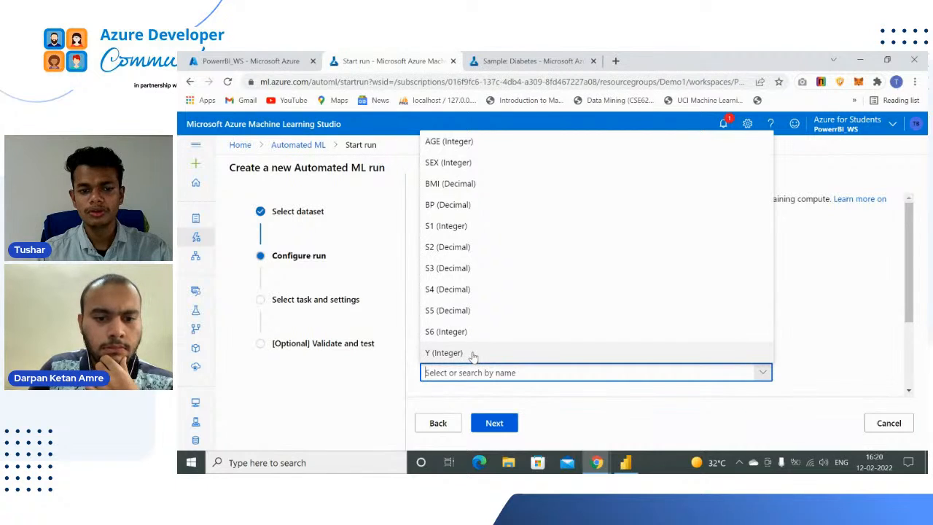
pyautogui.click(474, 353)
# Set the compute type to Compute cluster with PowerBIComp as the cluster, and proceed to the task settings
pyautogui.scroll(-3, 474, 356)
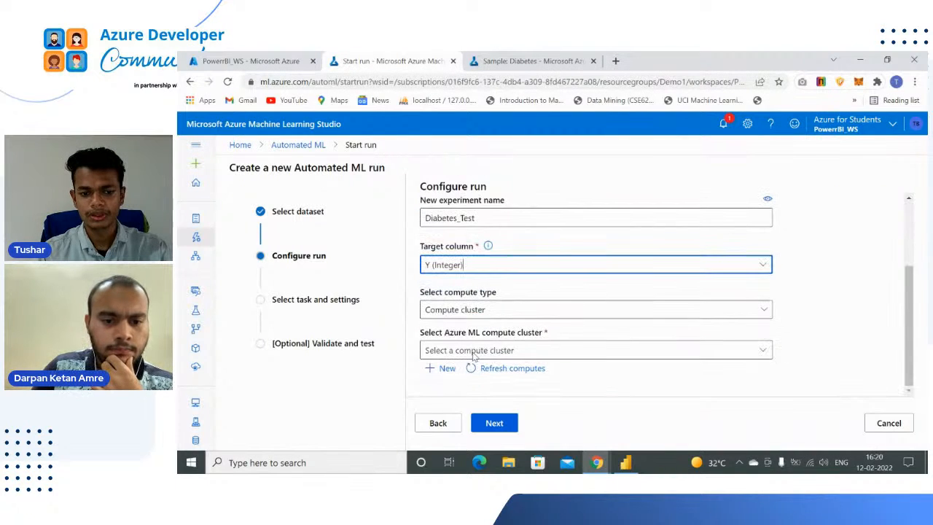
pyautogui.click(509, 309)
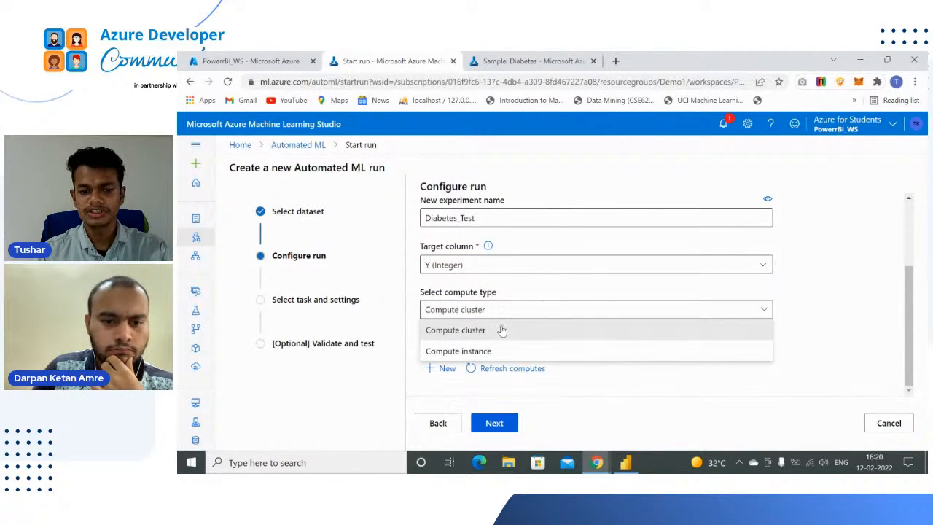
pyautogui.click(502, 329)
pyautogui.click(504, 350)
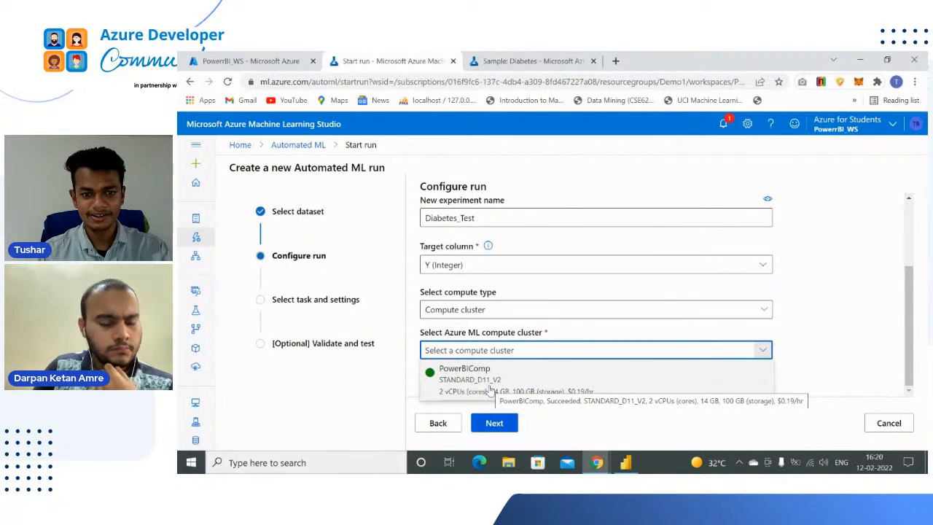
pyautogui.click(490, 392)
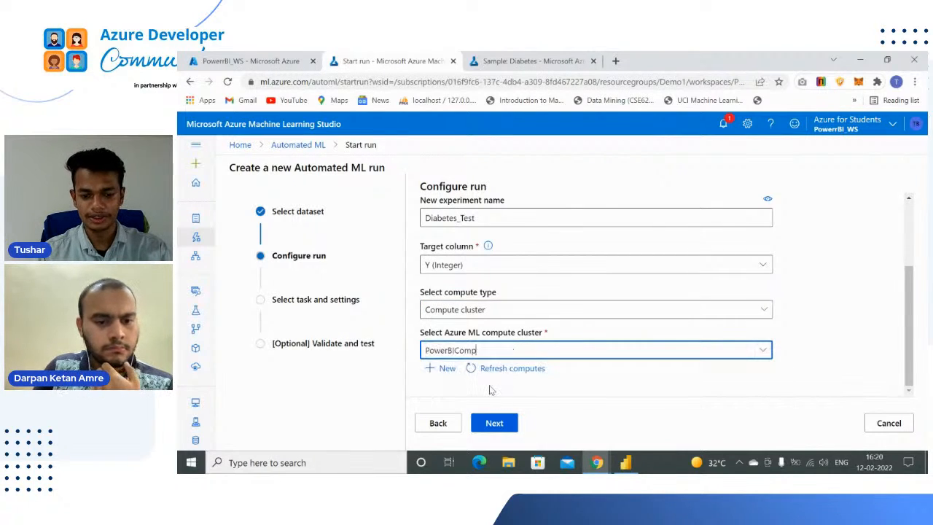
pyautogui.click(494, 430)
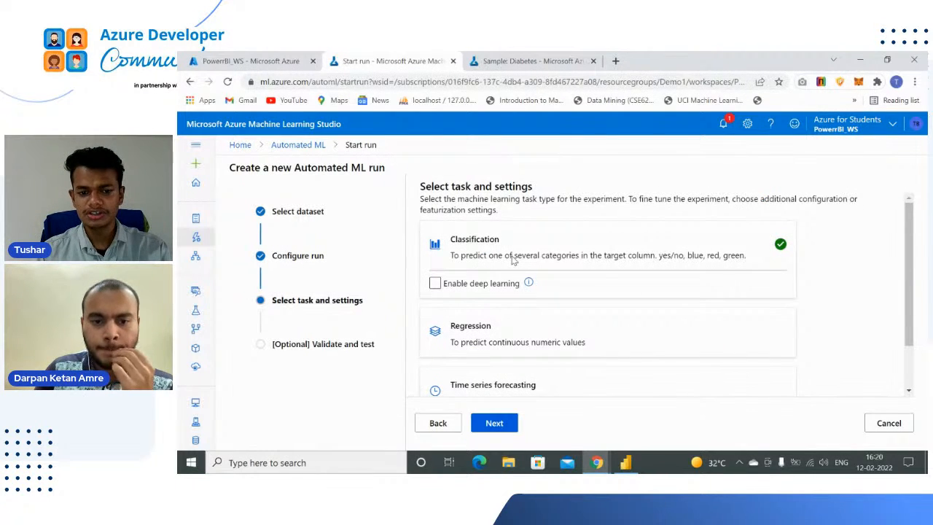
# Set the machine learning task to Regression and submit the run with Auto validation and no test dataset
pyautogui.scroll(-1, 513, 321)
pyautogui.scroll(-1, 513, 321)
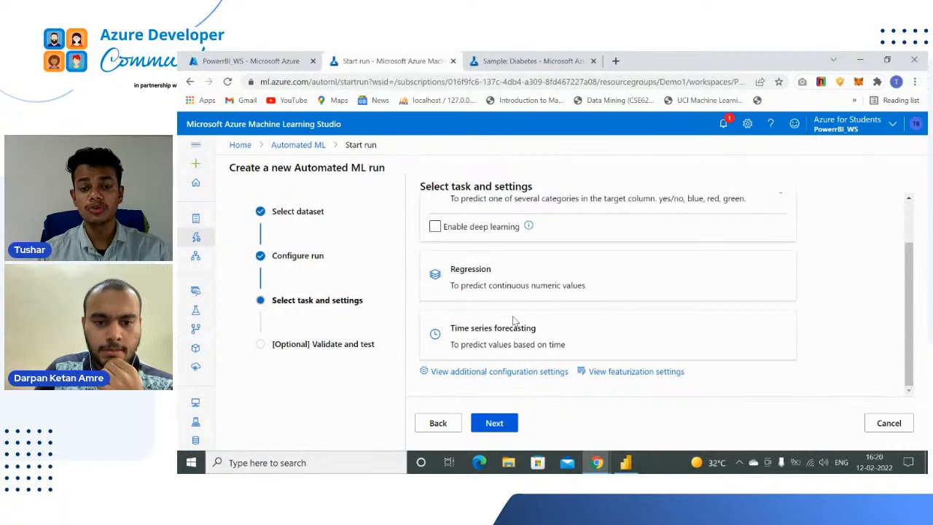
pyautogui.scroll(2, 514, 320)
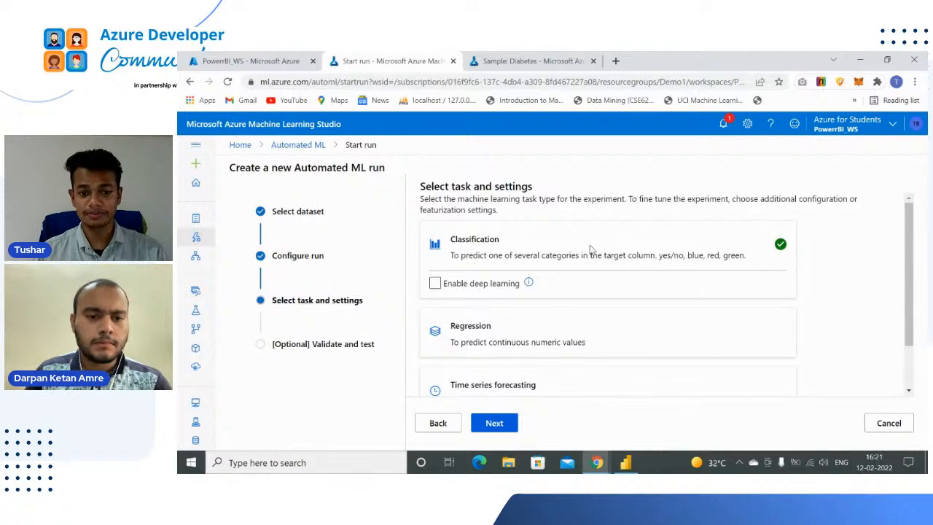
pyautogui.click(583, 344)
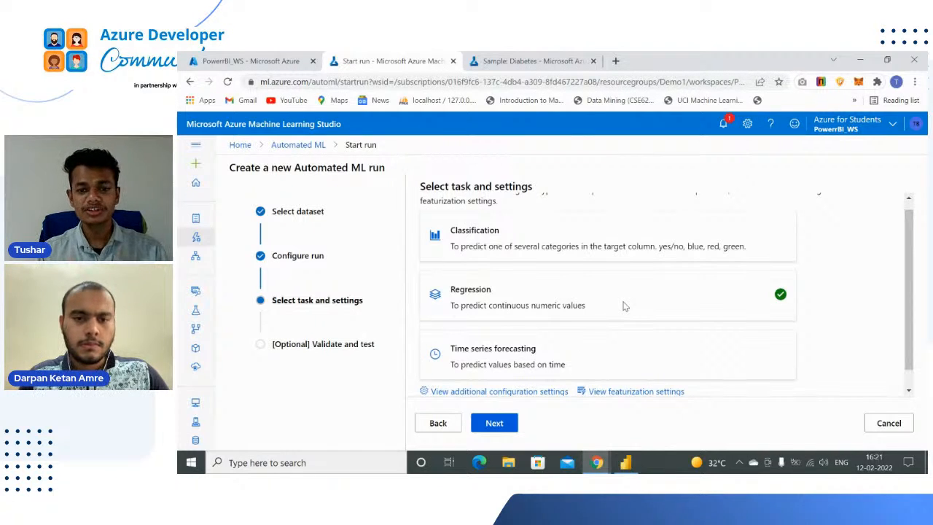
pyautogui.click(506, 424)
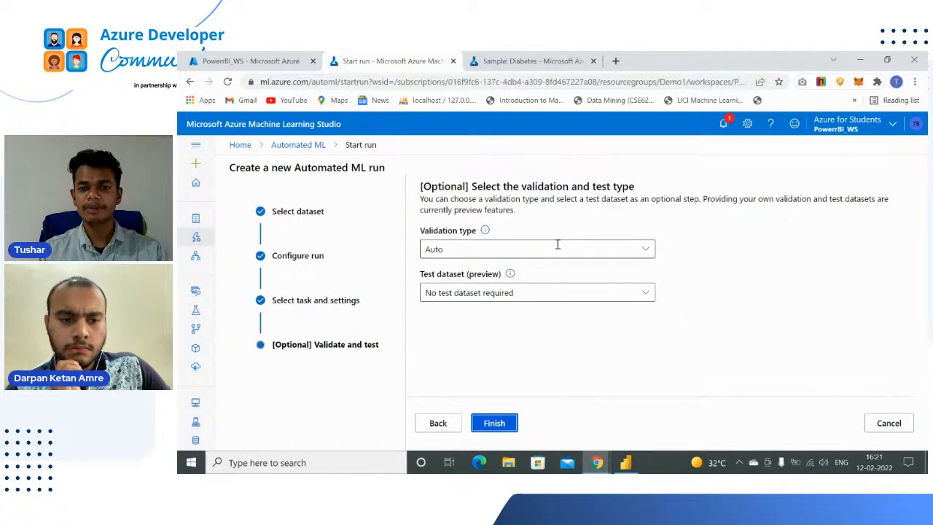
pyautogui.click(500, 424)
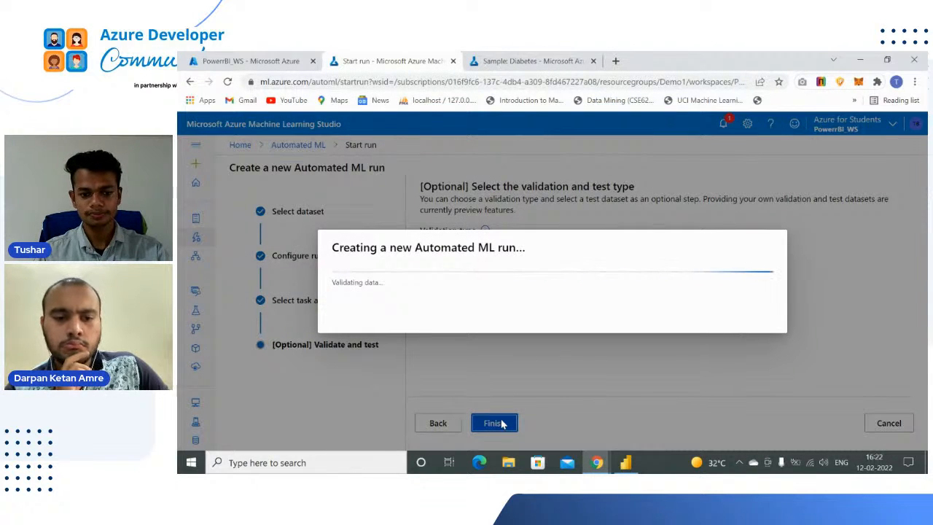
# Check the workspace notifications and refresh the details of the newly submitted Automated ML run
pyautogui.hotkey('alt', 'Tab')
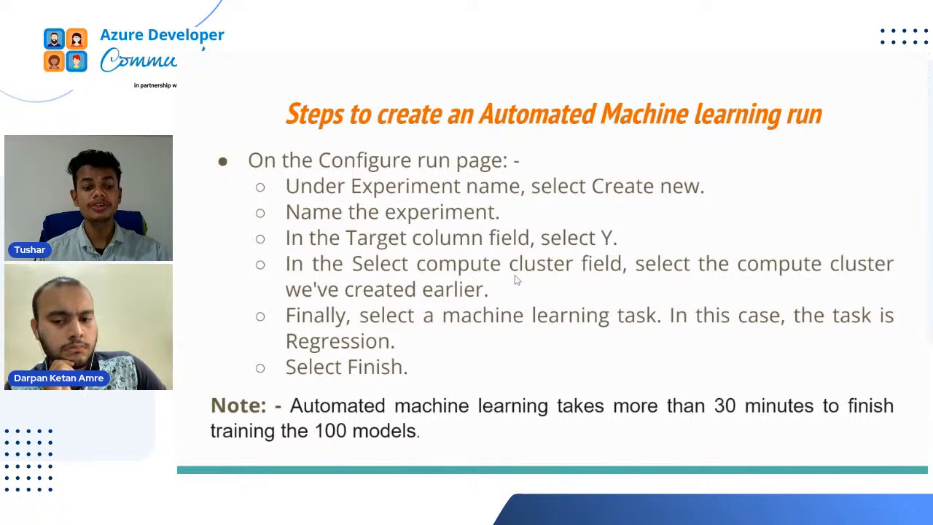
pyautogui.hotkey('alt', 'Tab')
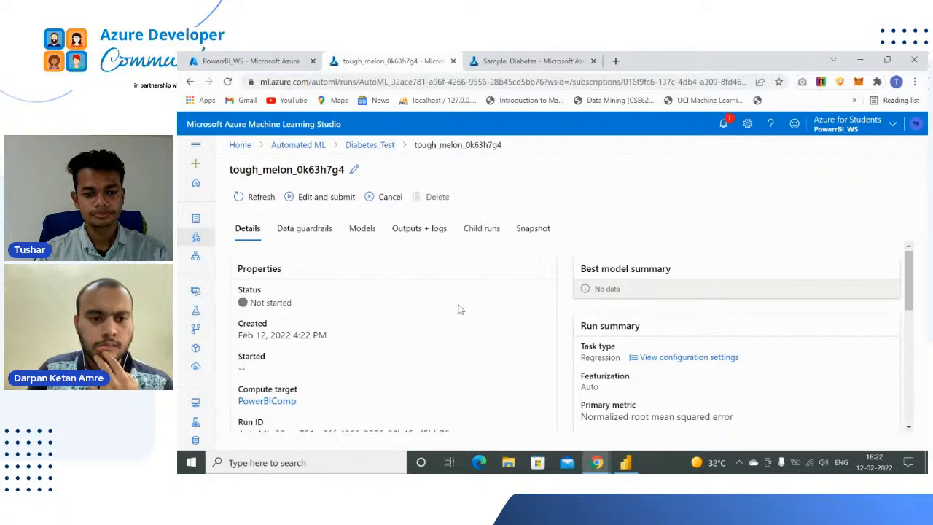
pyautogui.click(724, 124)
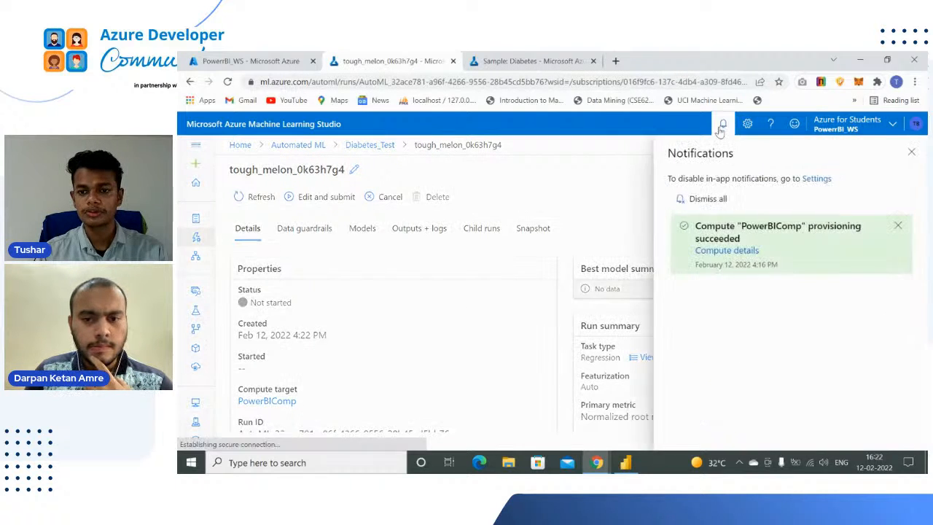
pyautogui.click(910, 151)
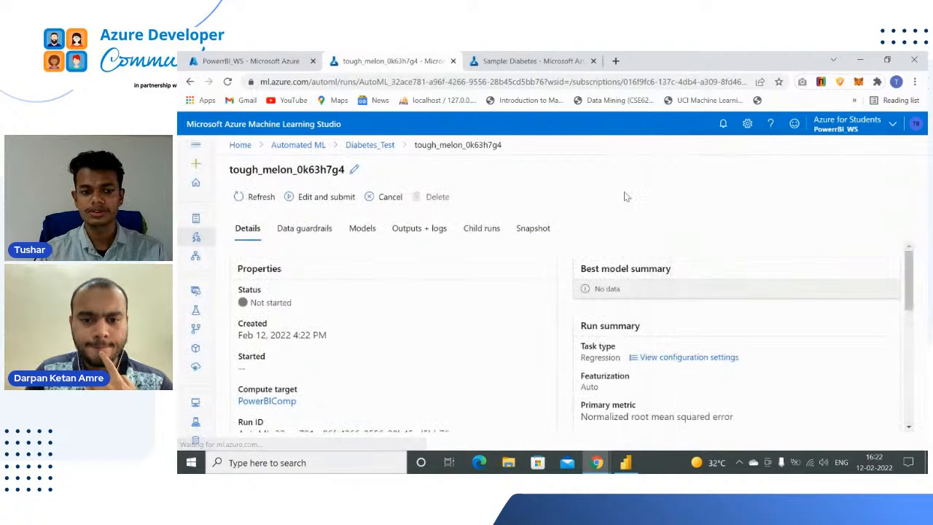
pyautogui.click(237, 201)
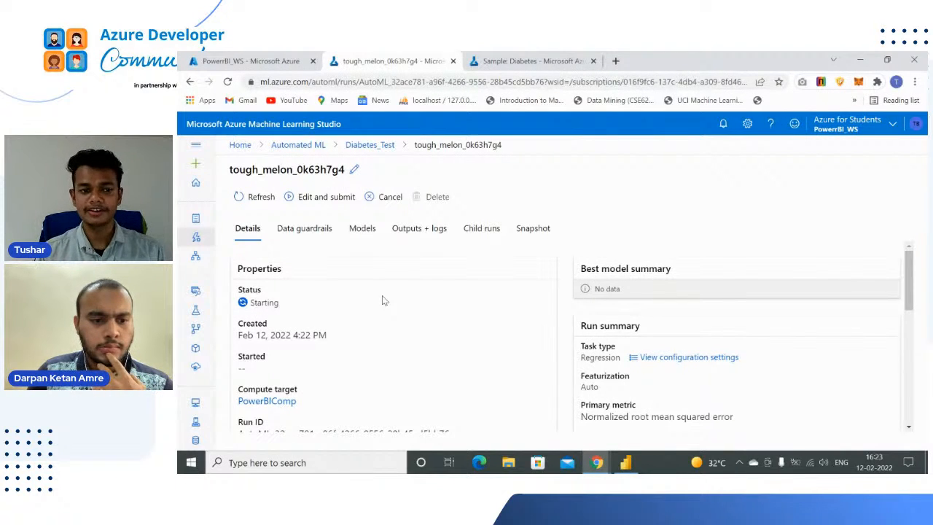
pyautogui.hotkey('alt', 'Tab')
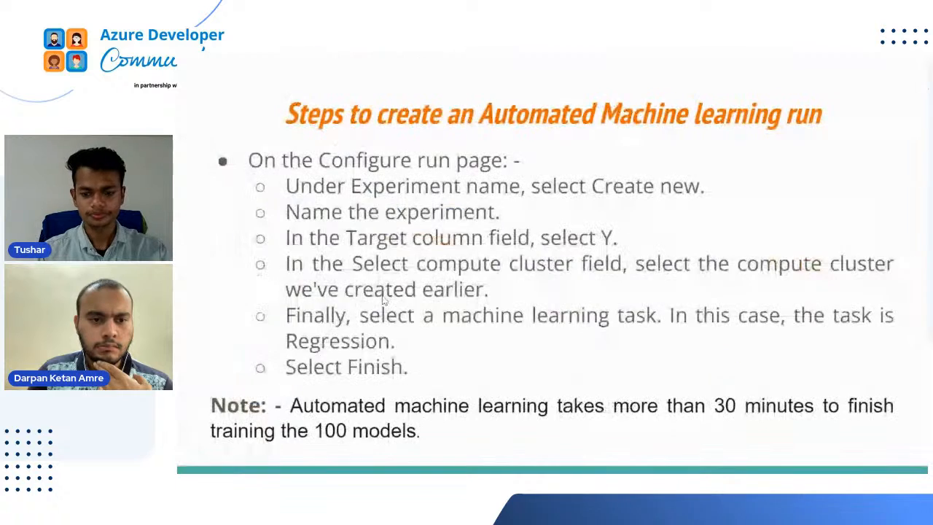
pyautogui.press('Right')
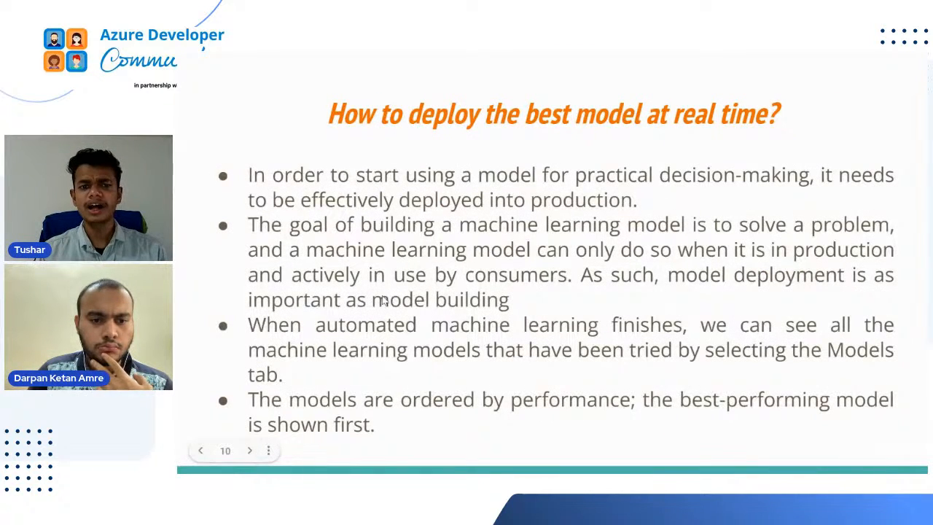
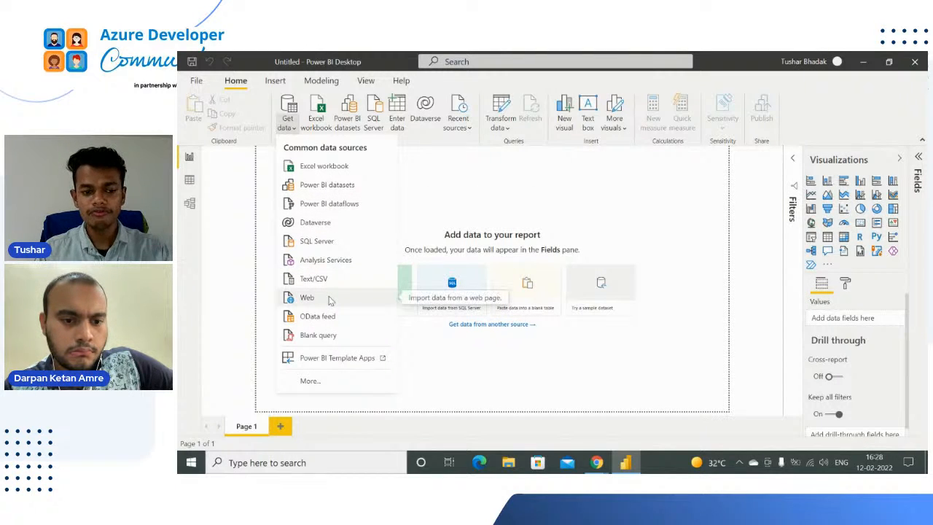
pyautogui.click(328, 298)
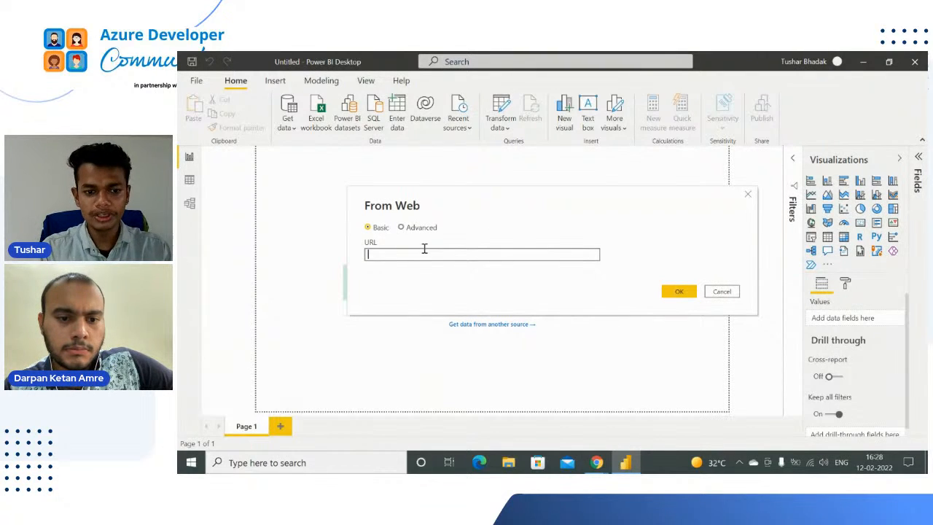
pyautogui.write('https://www4.stat.ncsu.edu/~boos/var.select/diabetes.tab.txt')
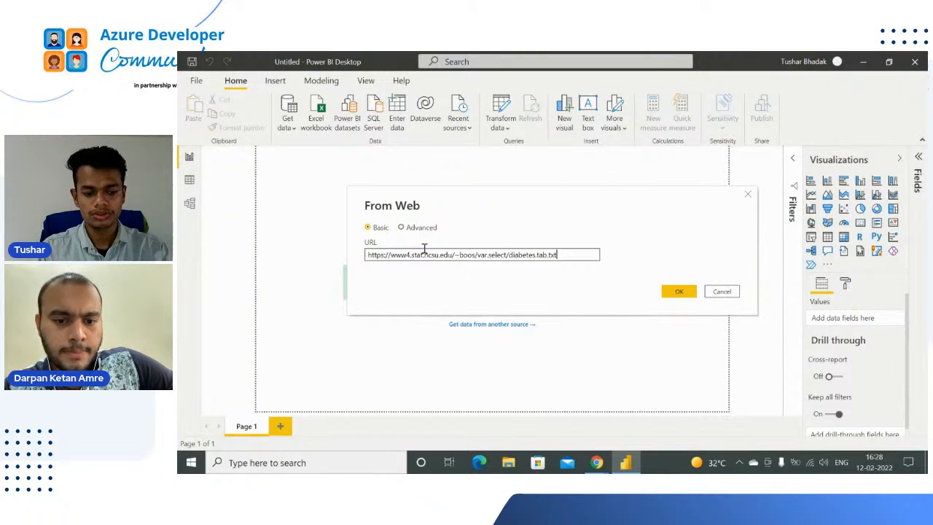
# Open the copied diabetes data URL in a new Chrome tab to view the raw table, and check the tough_melon_0k63h7g4 and purple_screw_jh97kcvt runs
pyautogui.hotkey('ctrl', 'a')
pyautogui.hotkey('ctrl', 'c')
pyautogui.hotkey('alt', 'Tab')
pyautogui.hotkey('alt', 'Tab')
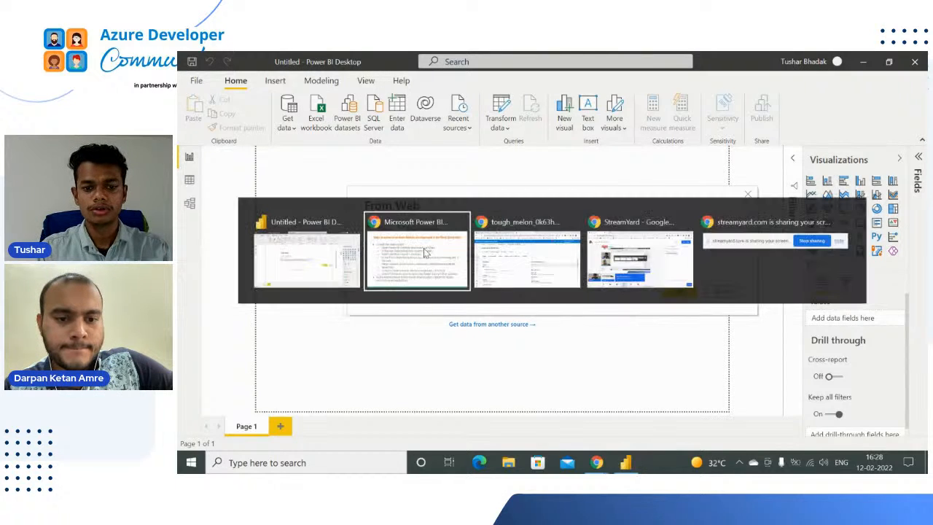
pyautogui.click(621, 64)
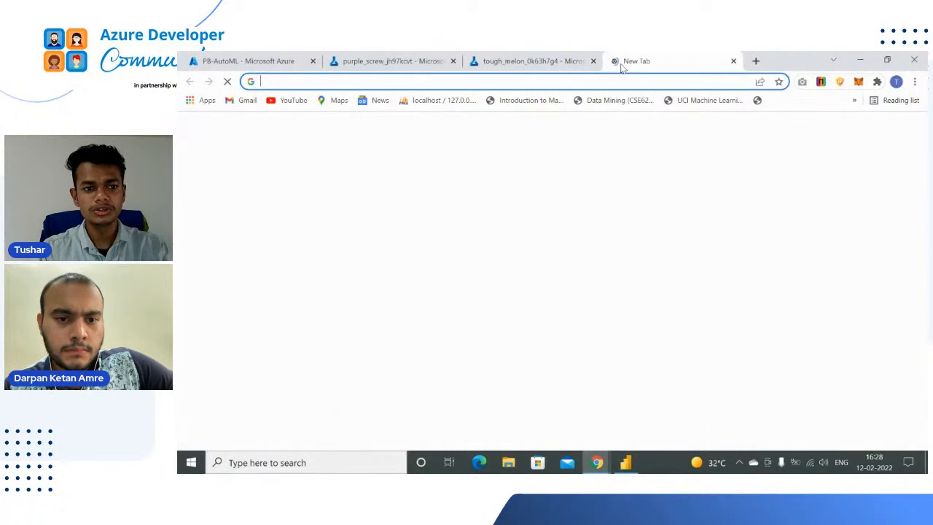
pyautogui.hotkey('ctrl', 'v')
pyautogui.press('Return')
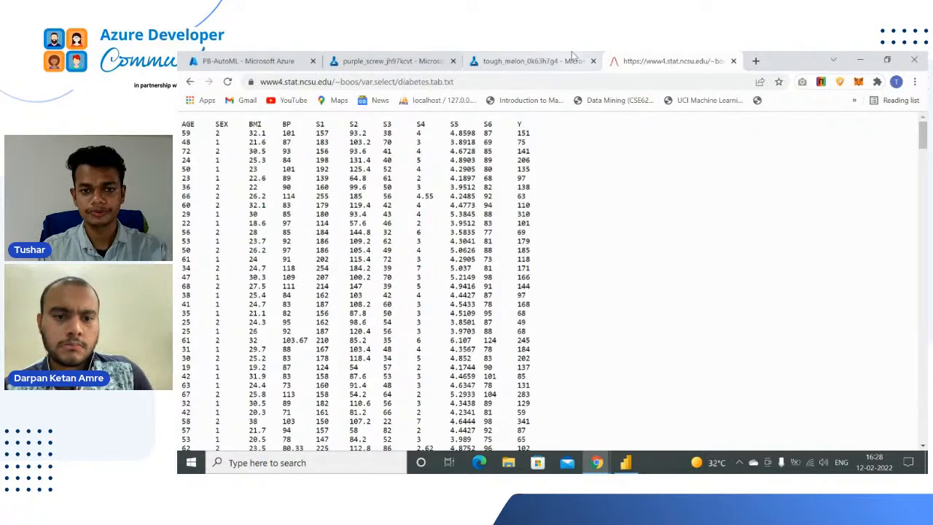
pyautogui.click(532, 60)
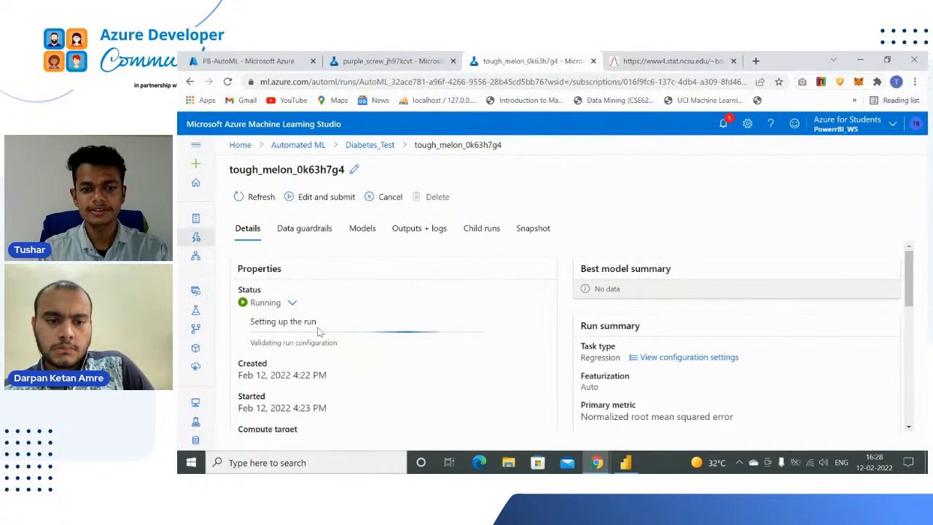
pyautogui.click(410, 58)
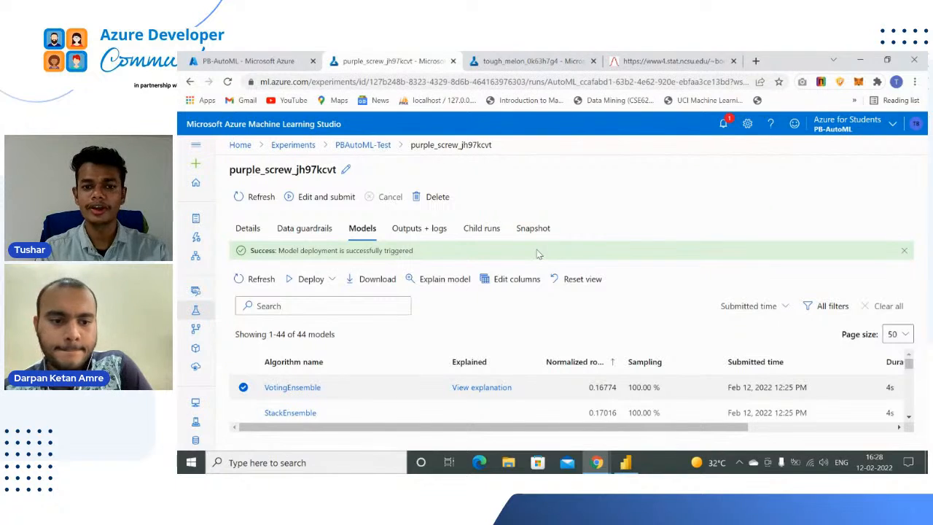
# Return to Power BI Desktop, connect to the entered web source, and open its diabetes data for transformation in the Power Query Editor
pyautogui.hotkey('alt', 'Tab')
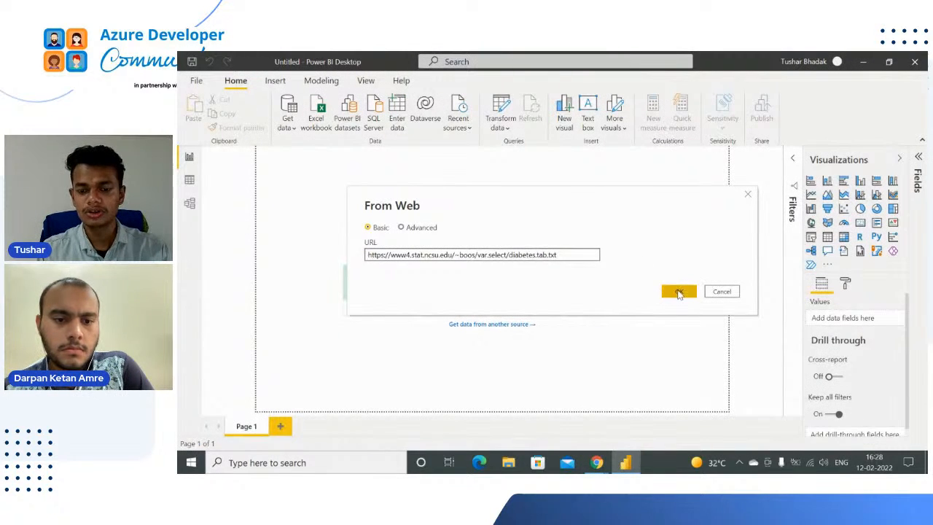
pyautogui.click(678, 293)
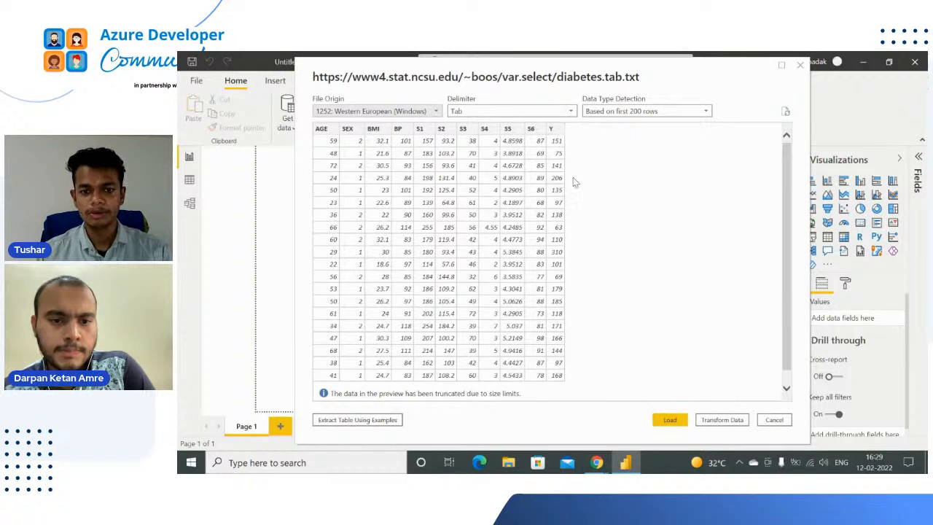
pyautogui.click(720, 423)
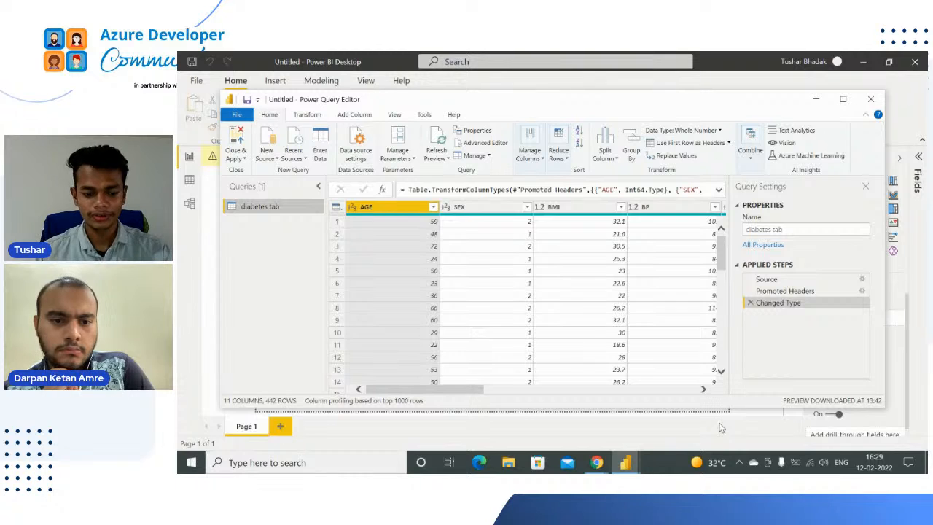
pyautogui.hotkey('alt', 'Tab')
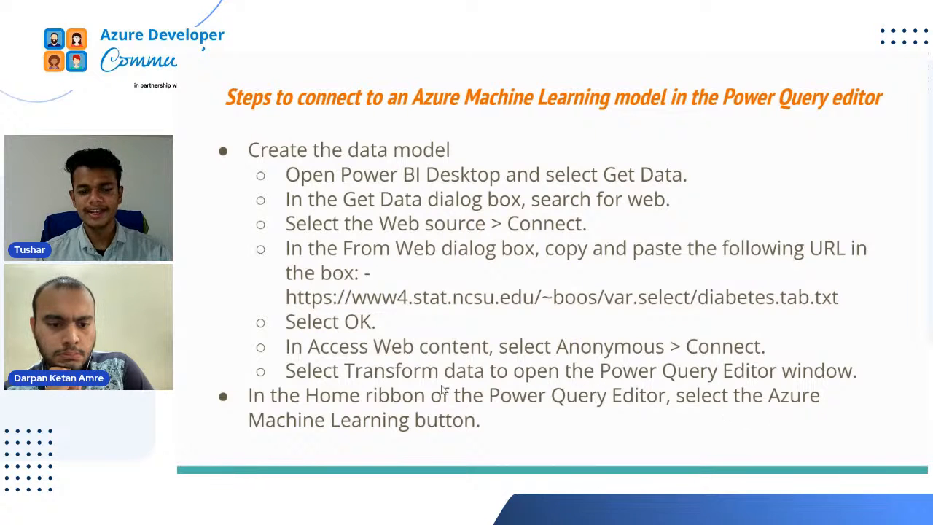
pyautogui.click(414, 394)
pyautogui.hotkey('alt', 'Tab')
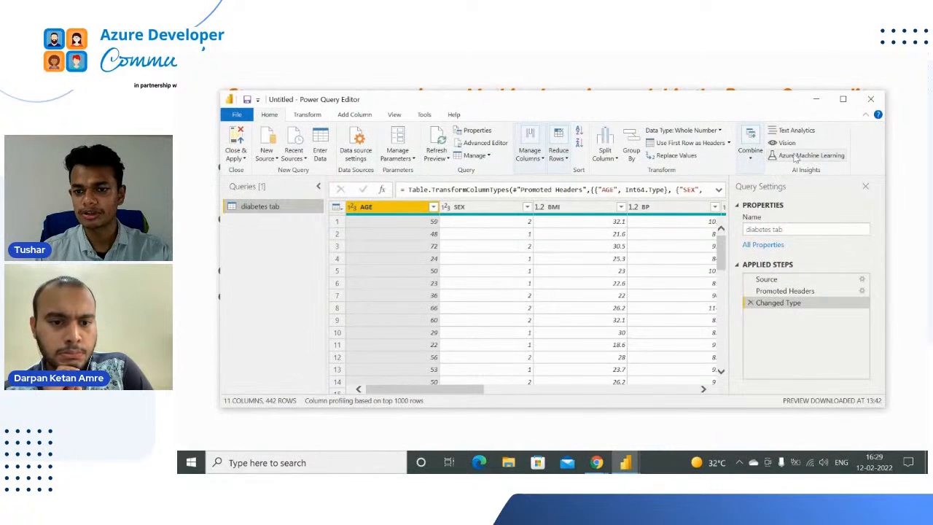
pyautogui.hotkey('alt', 'Tab')
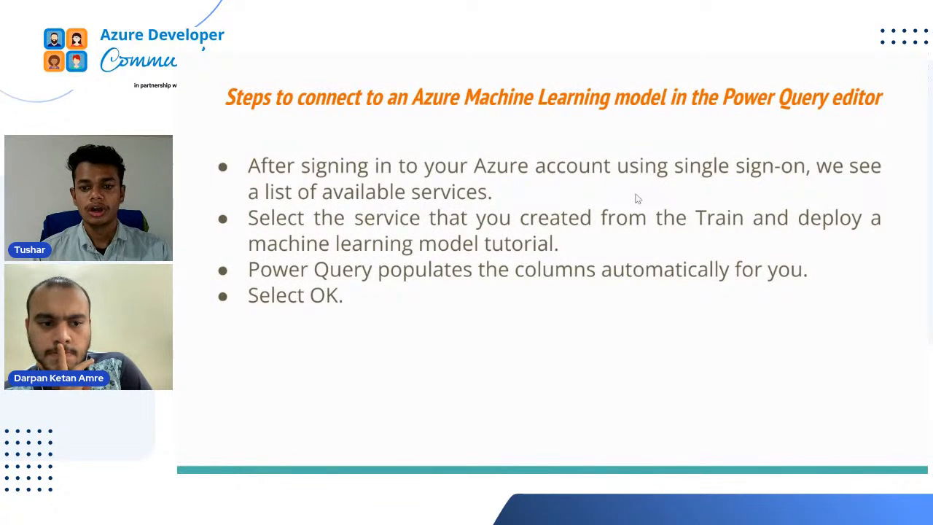
# Apply the Azure Machine Learning model AzureML.my-diabetes-model to the diabetes tab query in the Power Query Editor, keeping the prefilled column mappings from AGE to S6
pyautogui.hotkey('alt', 'Tab')
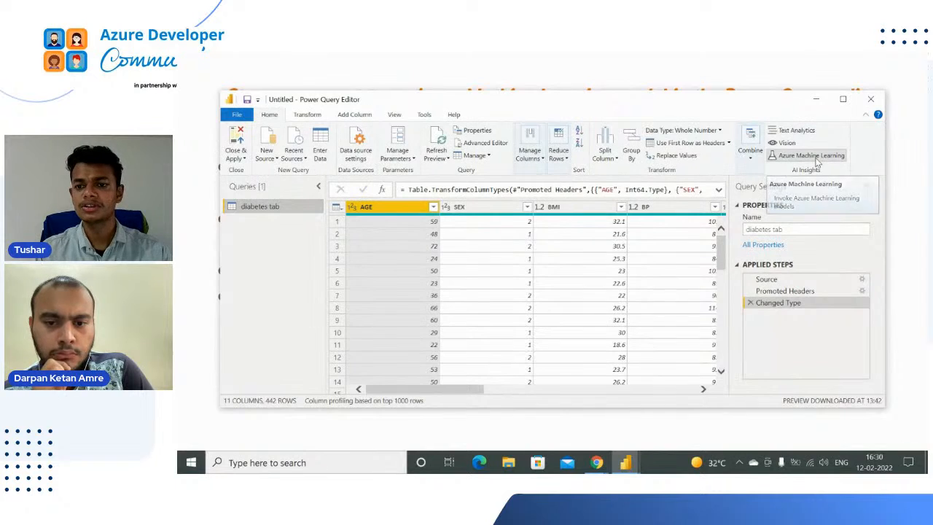
pyautogui.click(818, 158)
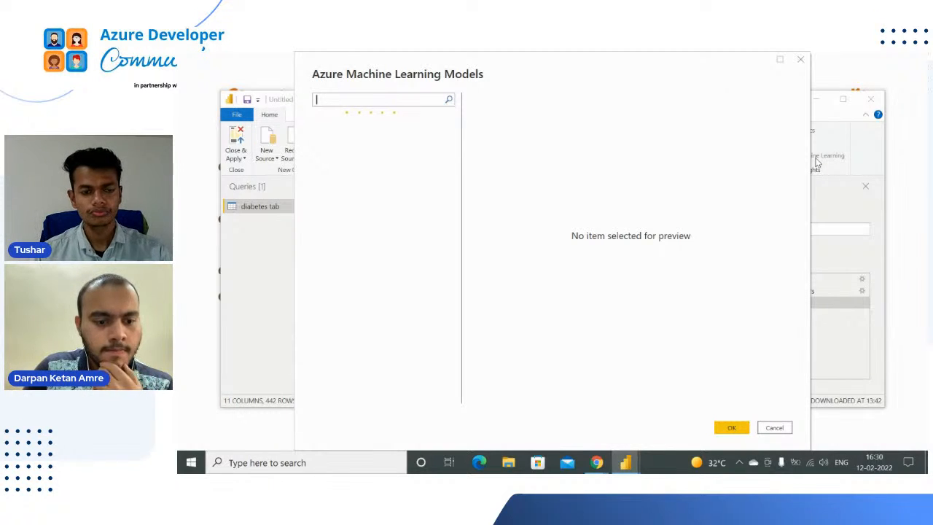
pyautogui.hotkey('alt', 'Tab')
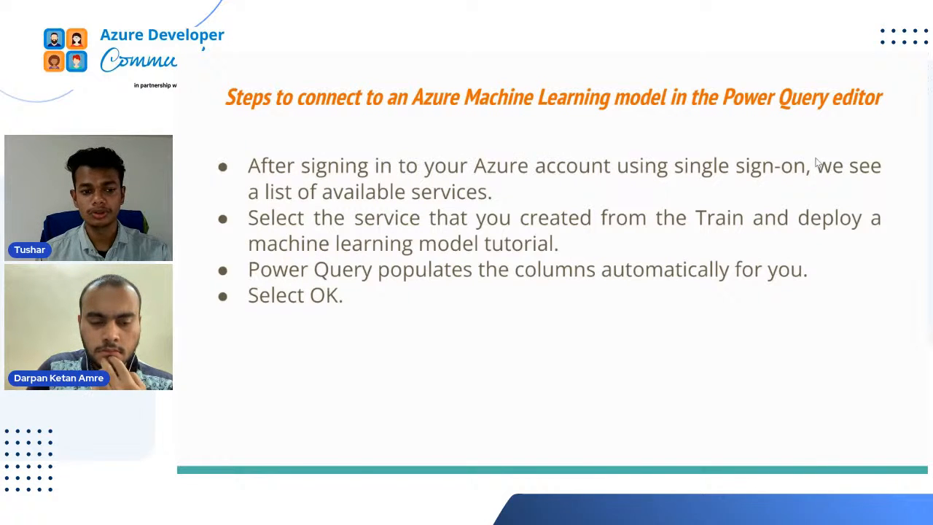
pyautogui.hotkey('alt', 'Tab')
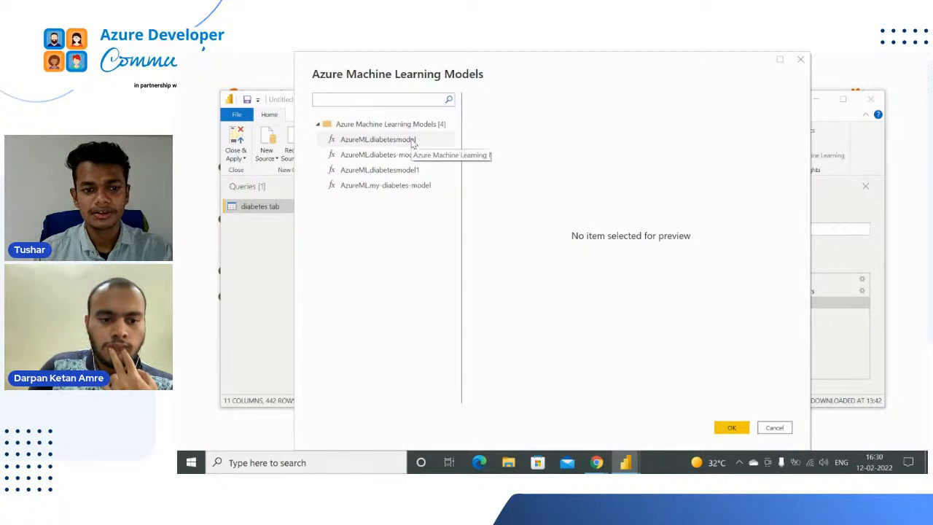
pyautogui.click(403, 185)
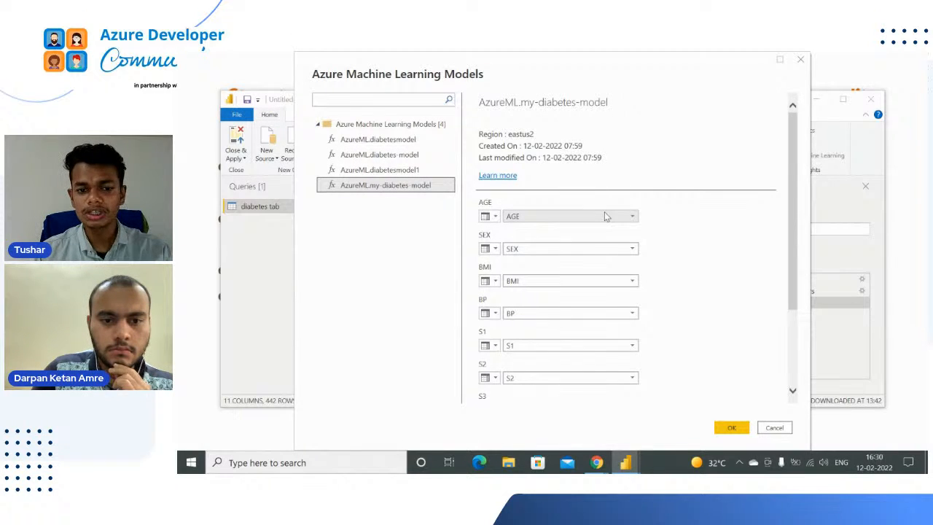
pyautogui.scroll(-2, 604, 214)
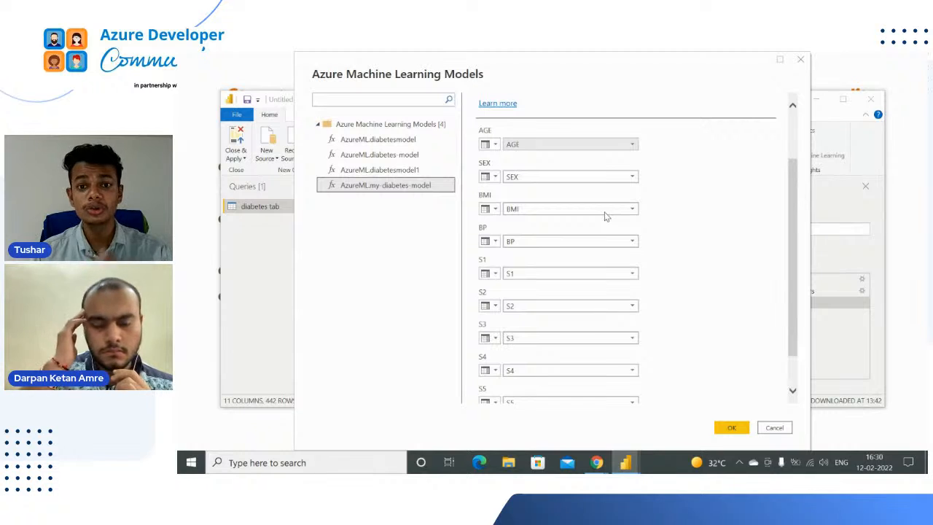
pyautogui.scroll(-1, 604, 216)
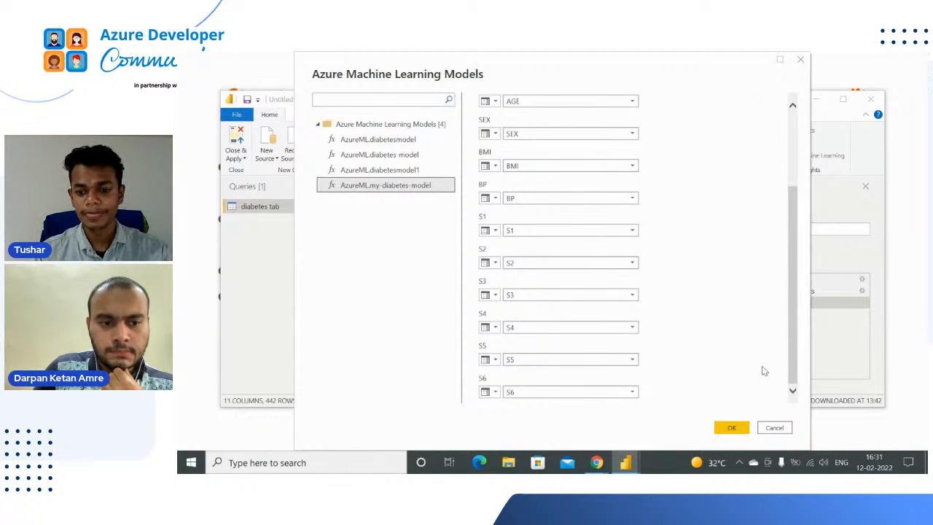
pyautogui.click(737, 431)
# Expand the lists in the AzureML.my-diabetes-model column to new rows in the Power Query Editor
pyautogui.hotkey('alt', 'Tab')
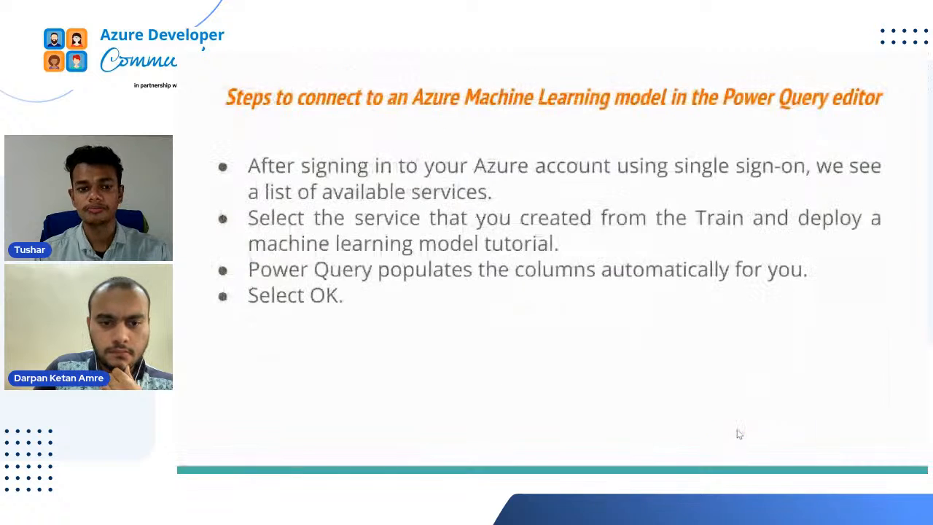
pyautogui.hotkey('alt', 'Tab')
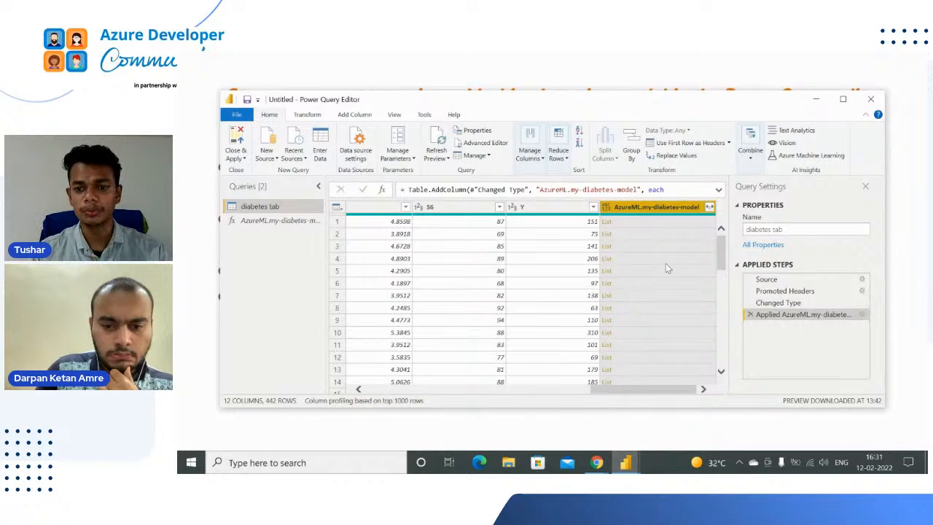
pyautogui.click(711, 208)
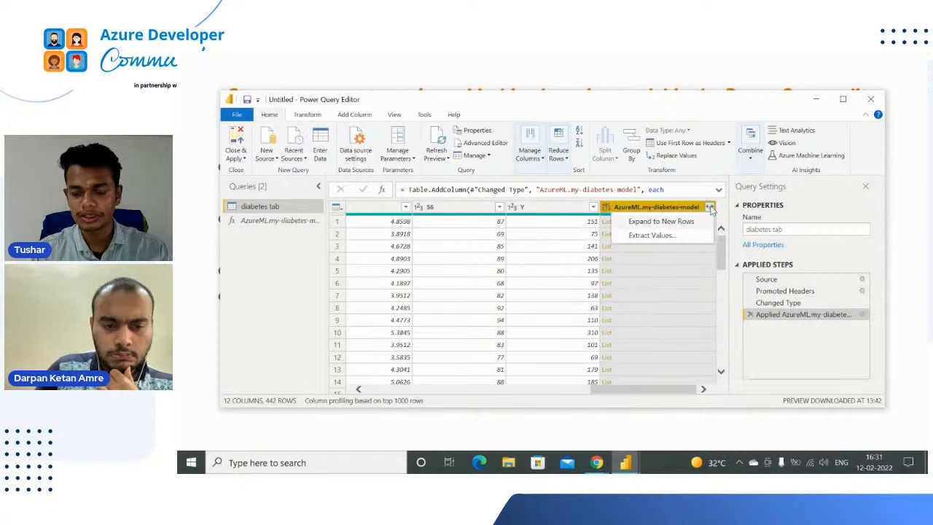
pyautogui.click(661, 221)
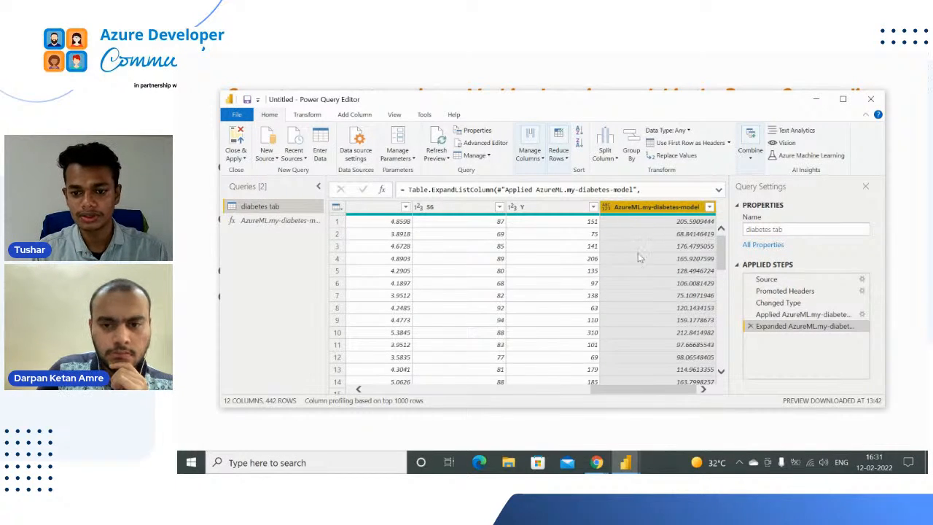
# Switch to Azure Machine Learning Studio in Chrome and check the progress of the tough_melon_0k63h7g4 run
pyautogui.hotkey('alt', 'Tab')
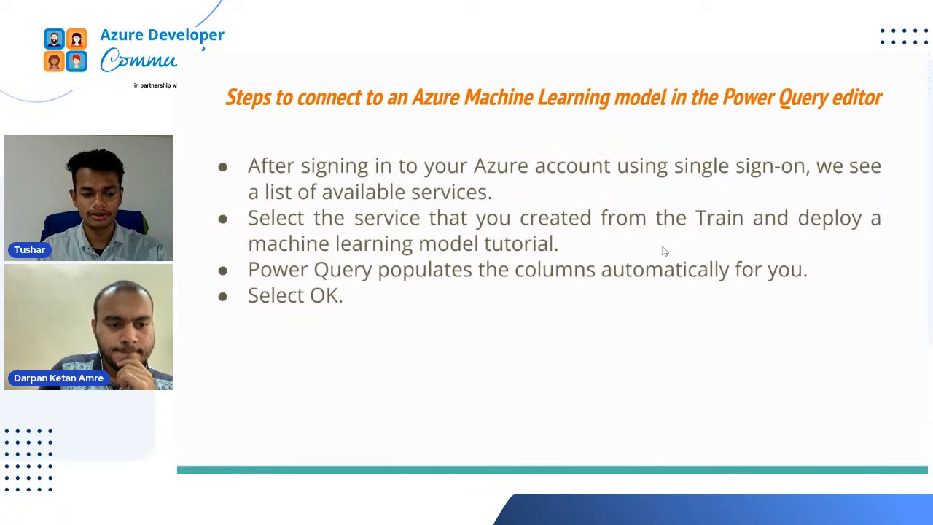
pyautogui.hotkey('alt', 'Tab')
pyautogui.press('Tab')
pyautogui.press('Tab')
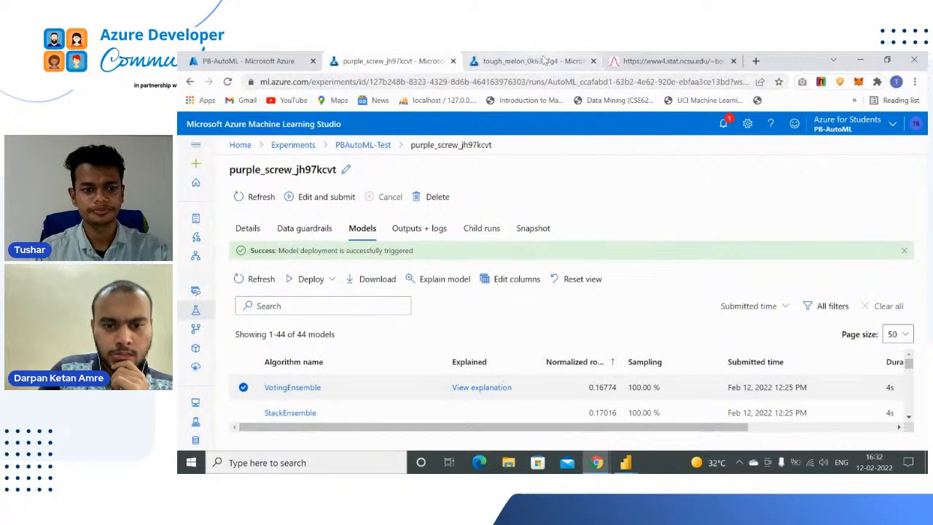
pyautogui.click(544, 61)
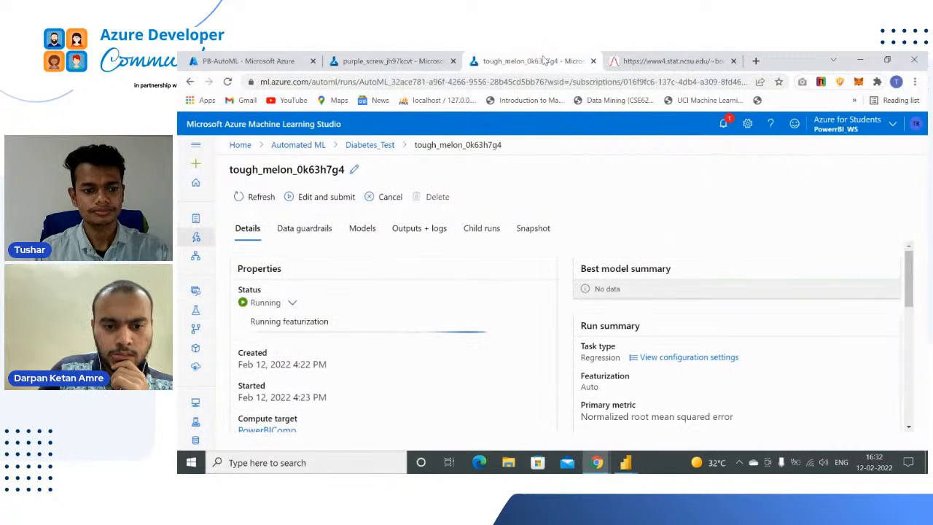
# Refresh the tough_melon_0k63h7g4 run's details and switch to slide 15 of the presentation on connecting to an Azure Machine Learning model
pyautogui.click(253, 203)
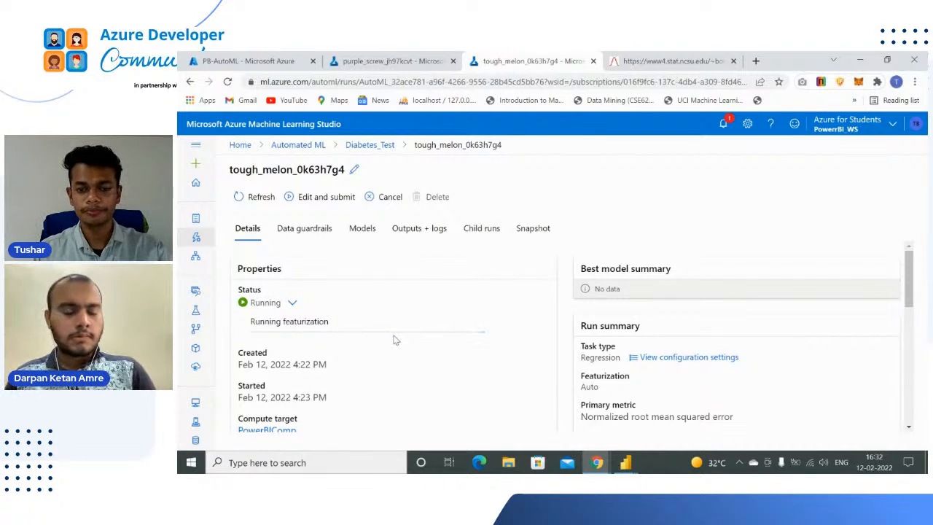
pyautogui.hotkey('alt', 'Tab')
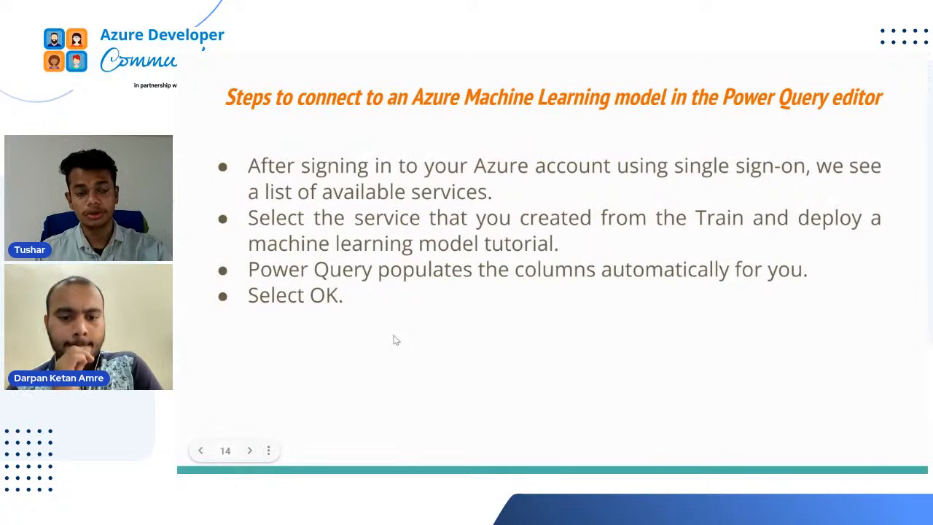
pyautogui.press('Right')
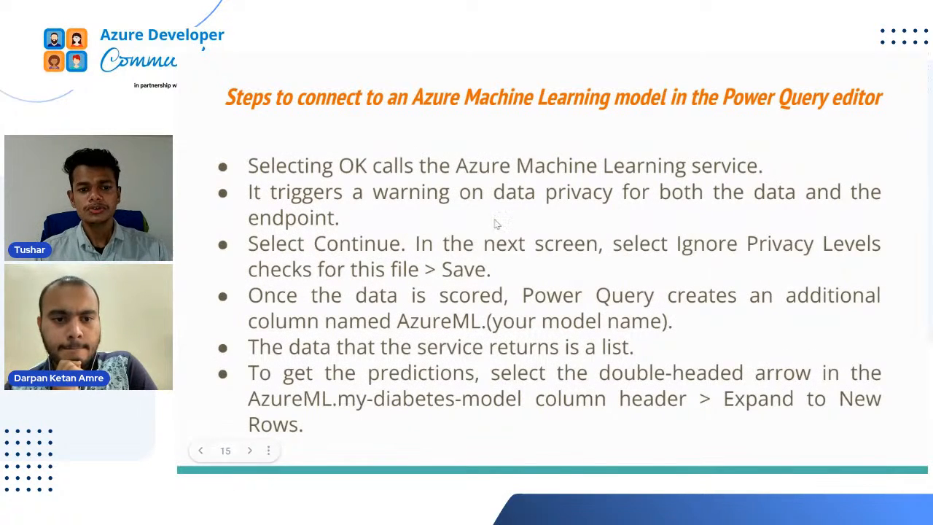
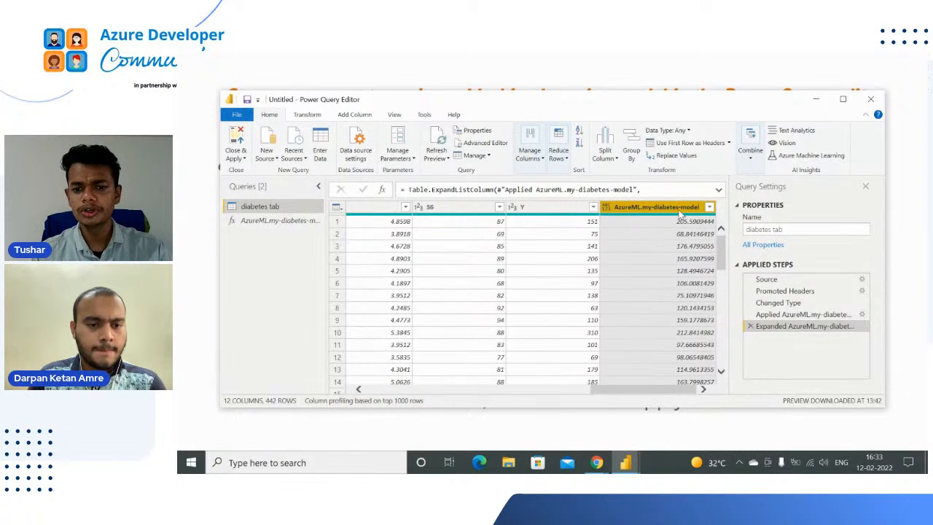
# In the Power Query Editor, rename the AzureML.my-diabetes-model column of the diabetes tab query to predicted
pyautogui.rightClick(679, 213)
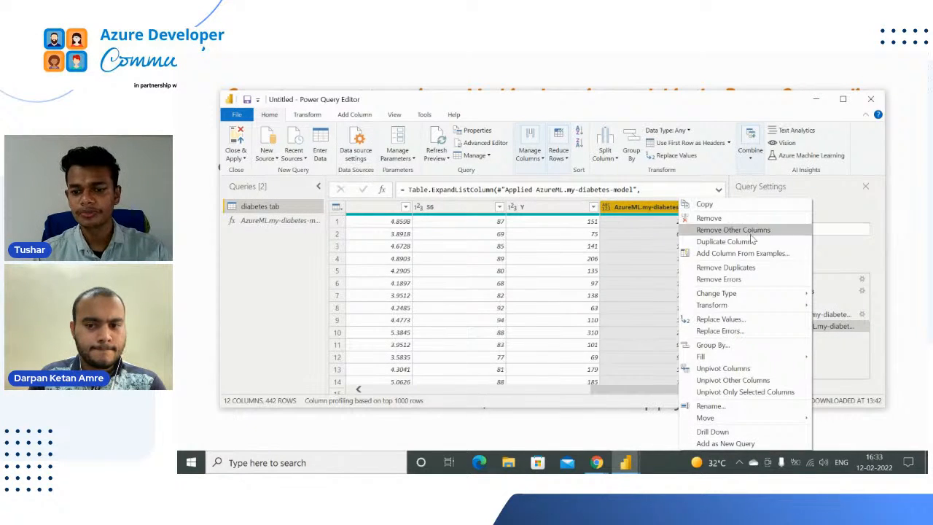
pyautogui.click(716, 406)
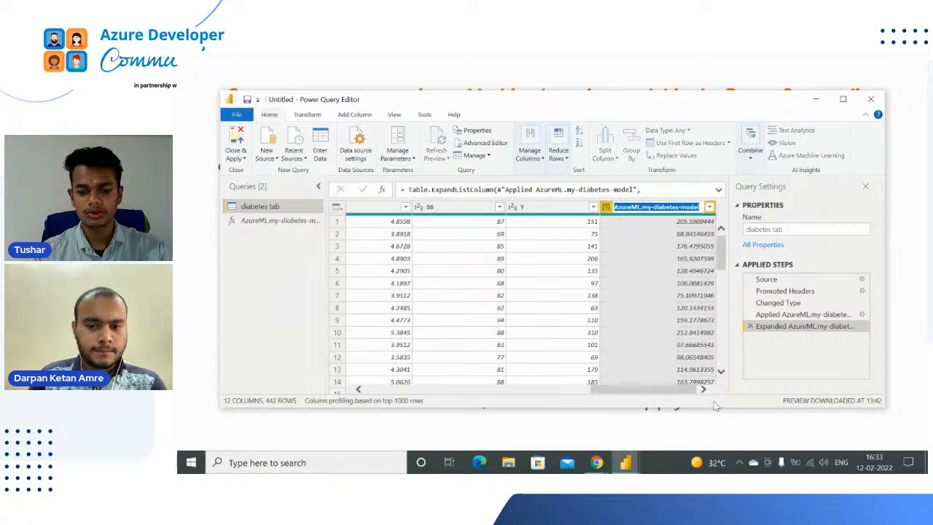
pyautogui.write('predicted')
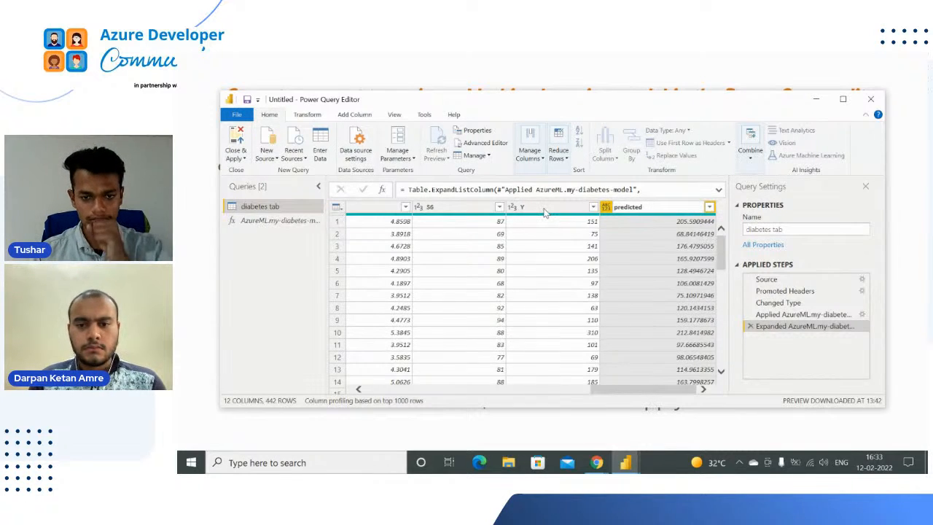
pyautogui.press('Return')
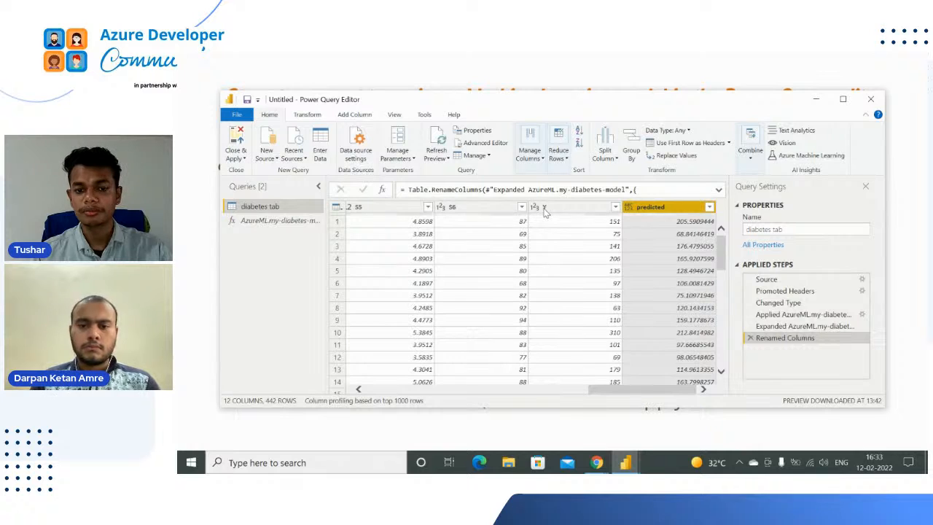
# Rename the Y column of the diabetes tab query to actual
pyautogui.click(559, 209)
pyautogui.rightClick(559, 210)
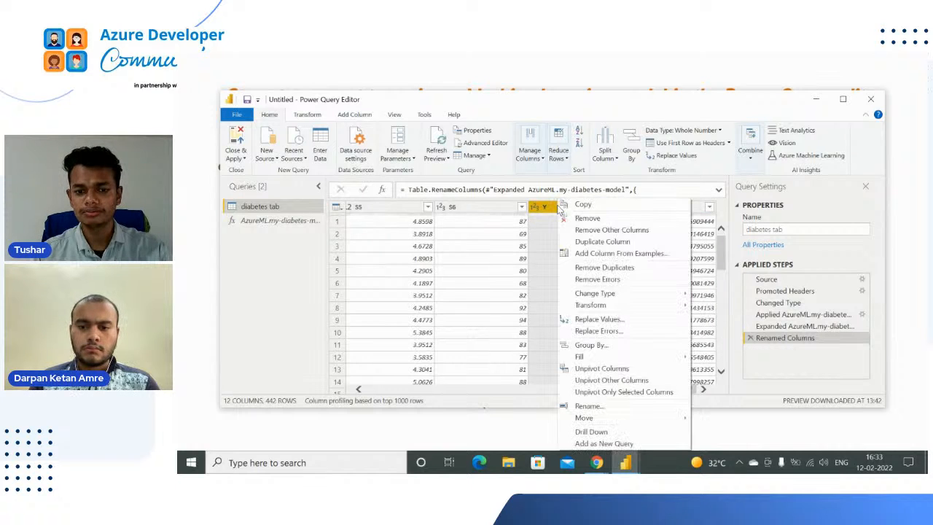
pyautogui.click(590, 406)
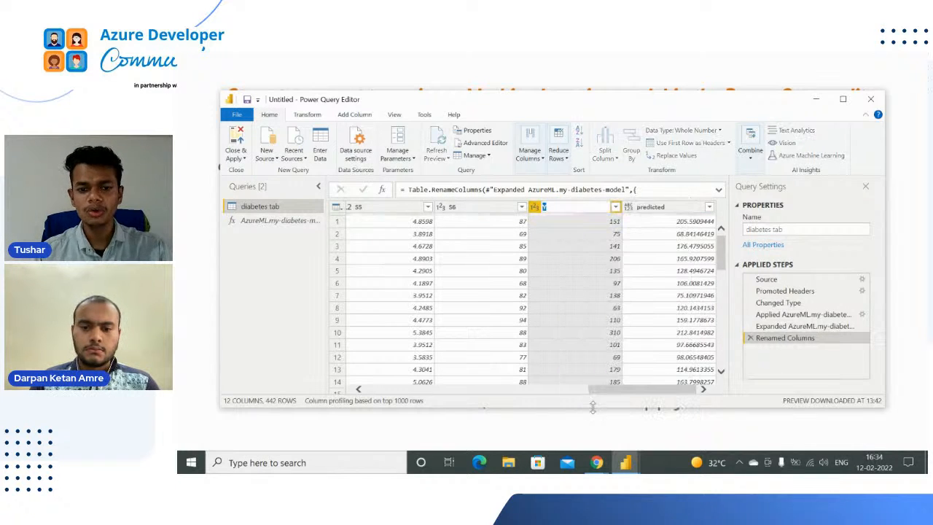
pyautogui.write('actual')
pyautogui.press('Return')
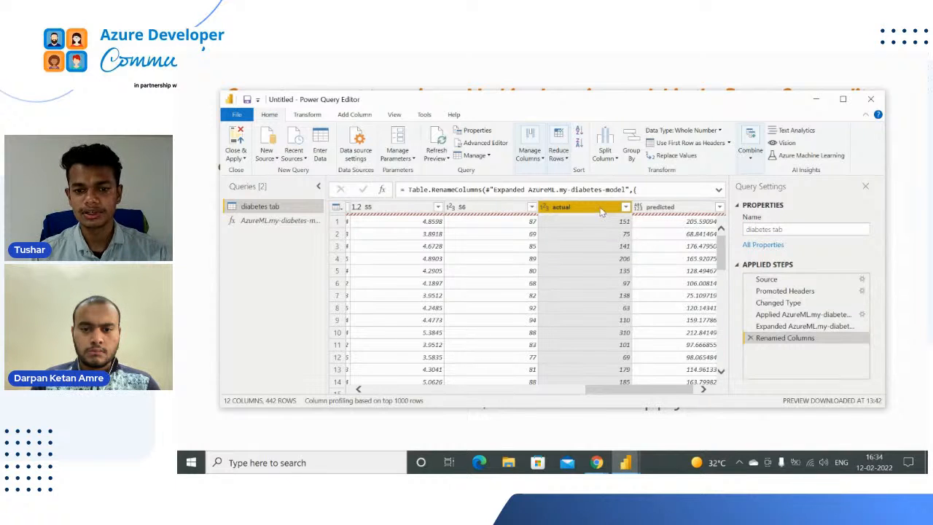
# Change the data type of both the actual and predicted columns to Decimal Number
pyautogui.rightClick(602, 211)
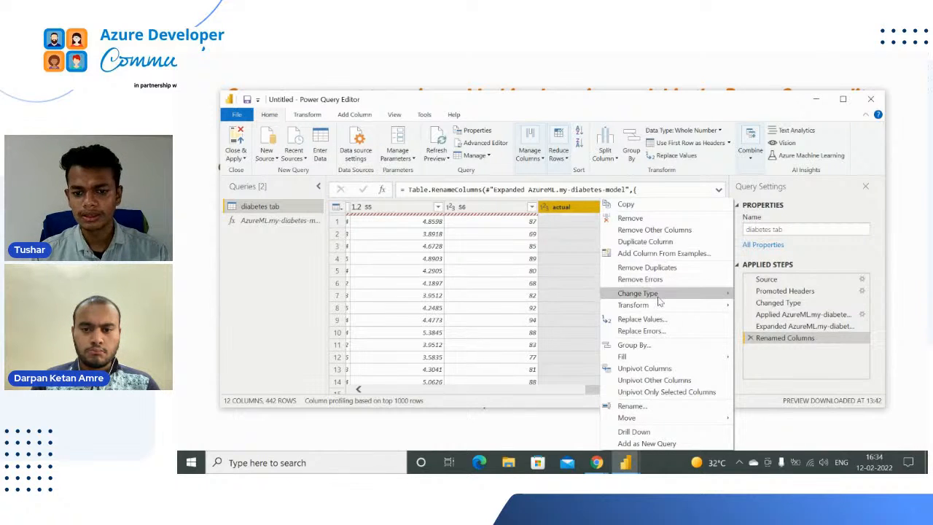
pyautogui.moveTo(659, 299)
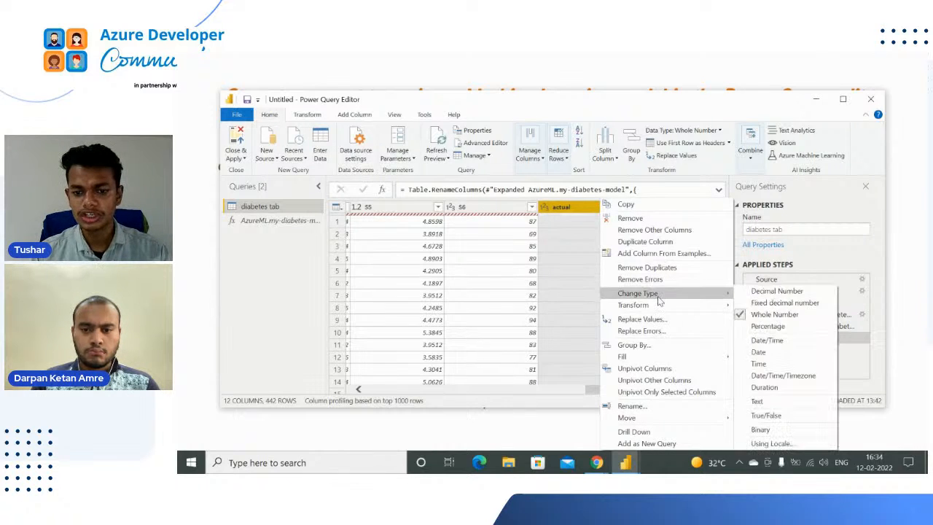
pyautogui.click(772, 292)
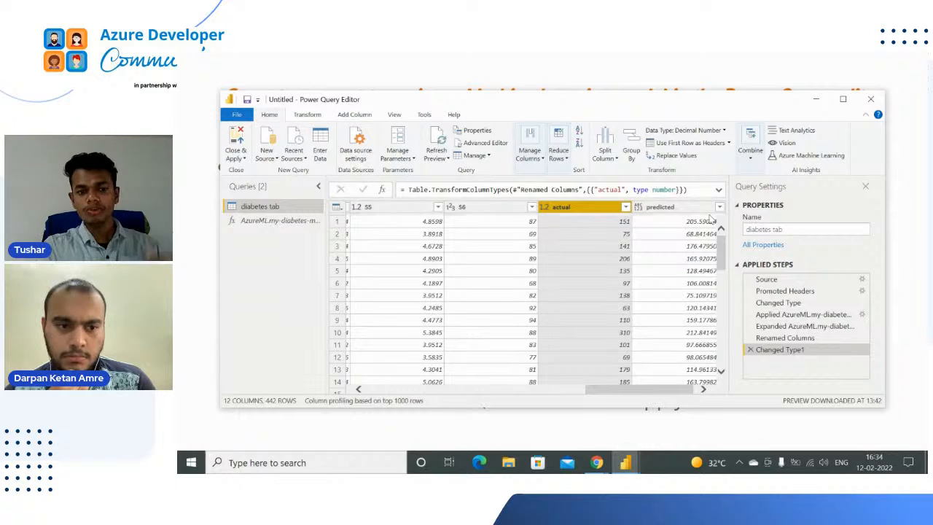
pyautogui.click(678, 208)
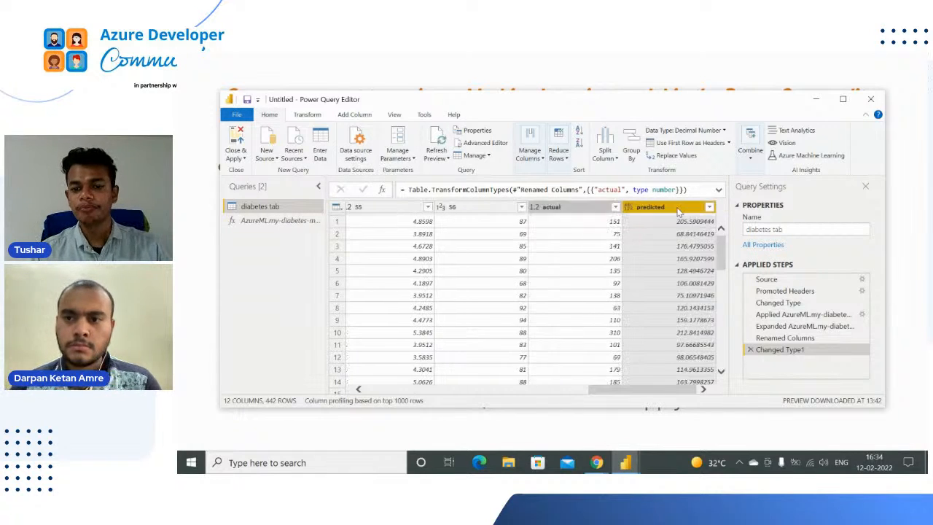
pyautogui.rightClick(678, 210)
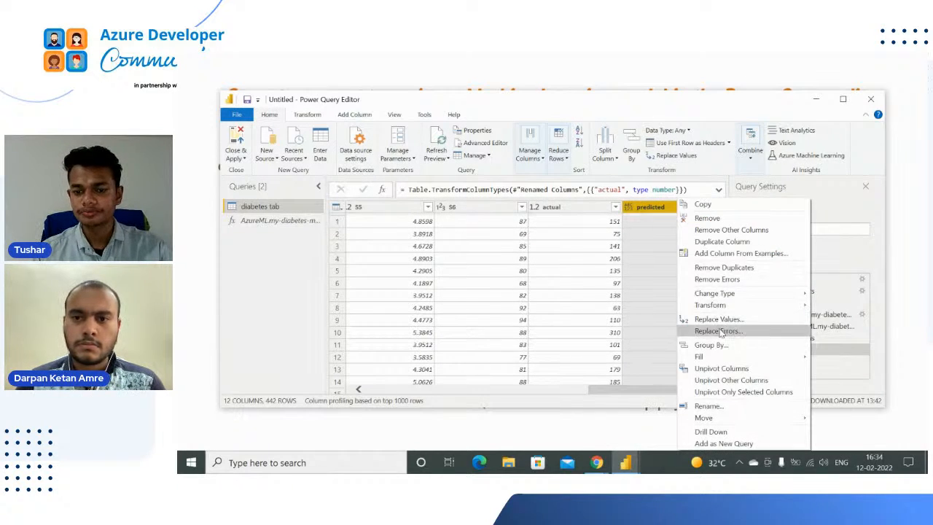
pyautogui.moveTo(761, 296)
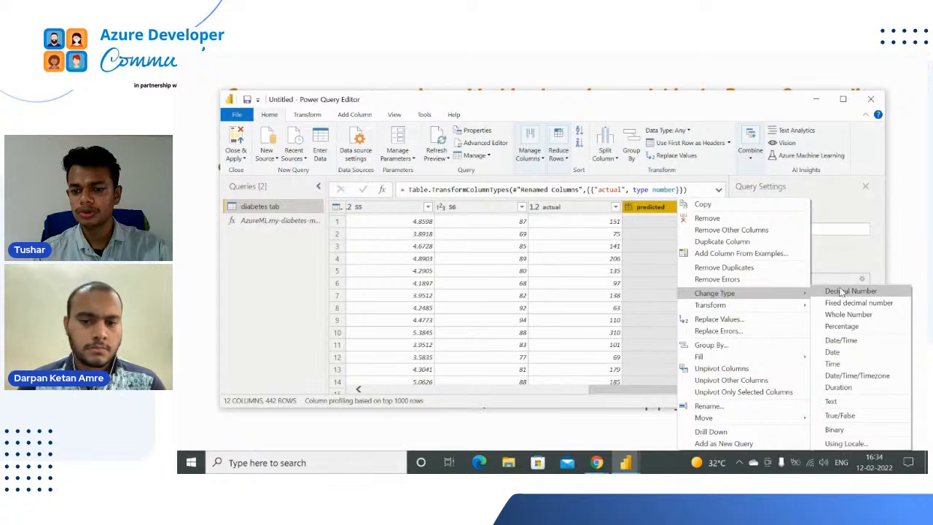
pyautogui.click(842, 292)
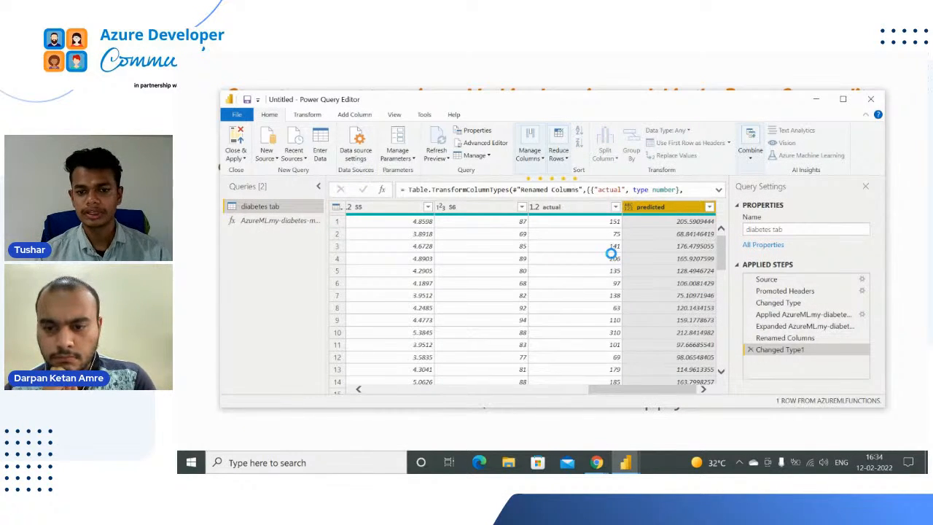
# Check the cleanup instructions in the presentation, and close the Power Query Editor with its changes applied to the Power BI report
pyautogui.hotkey('alt', 'Tab')
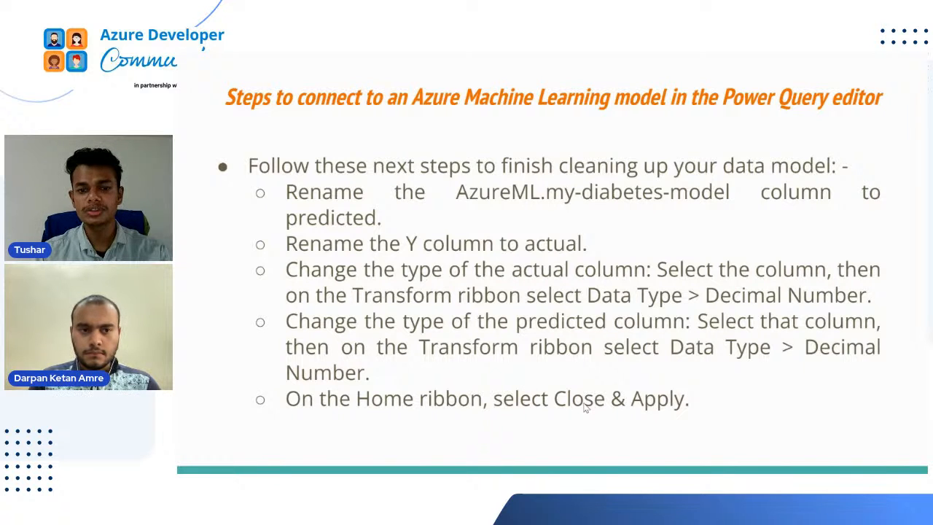
pyautogui.hotkey('alt', 'Tab')
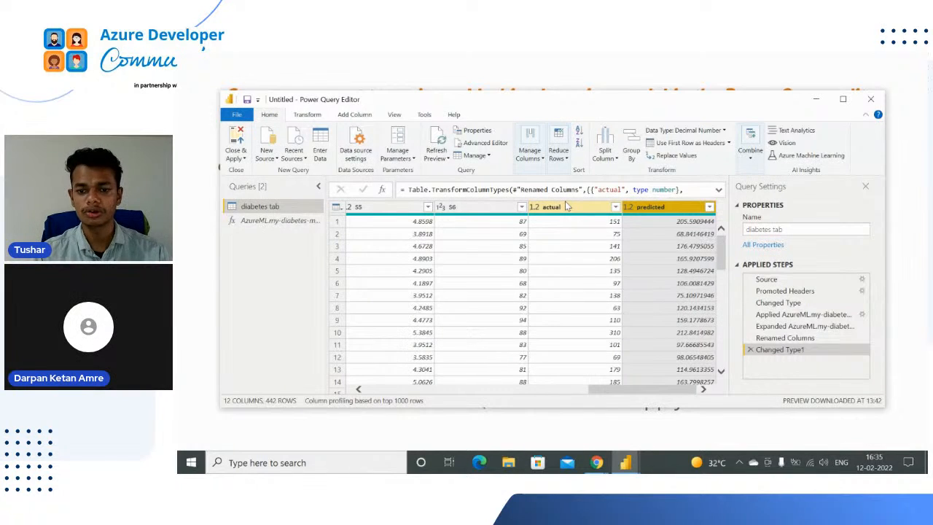
pyautogui.click(234, 145)
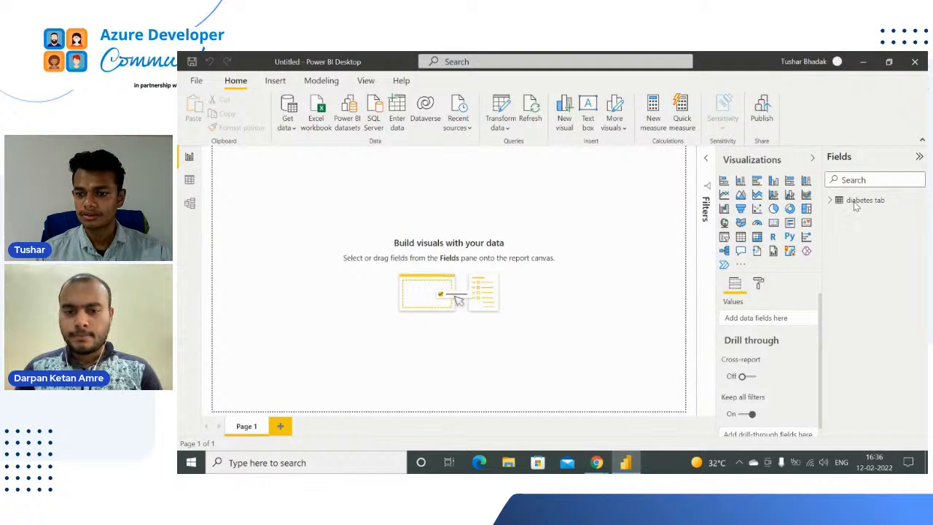
# Show the diabetes tab table in Data view and compare it with the source diabetes data on the web page in Chrome
pyautogui.click(189, 181)
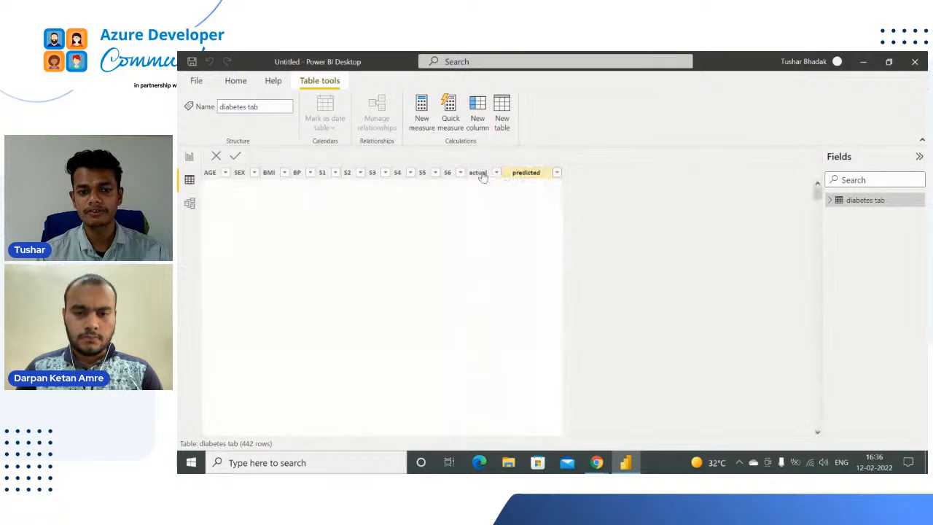
pyautogui.hotkey('alt', 'Tab')
pyautogui.hotkey('alt', 'Tab')
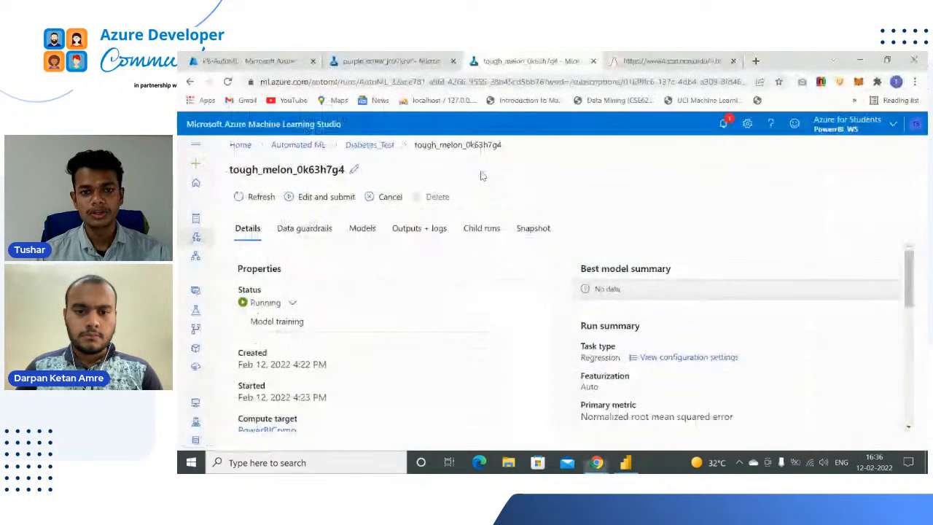
pyautogui.hotkey('ctrl', 'Tab')
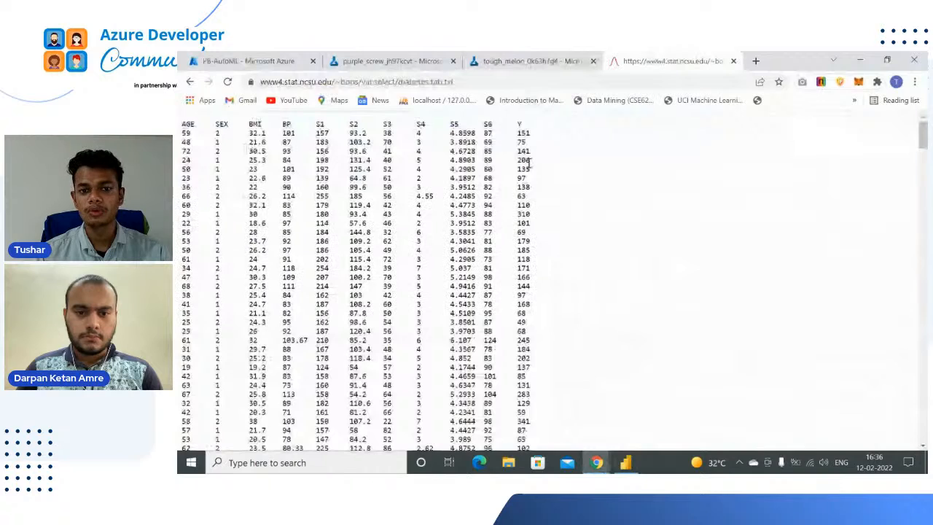
pyautogui.hotkey('alt', 'Tab')
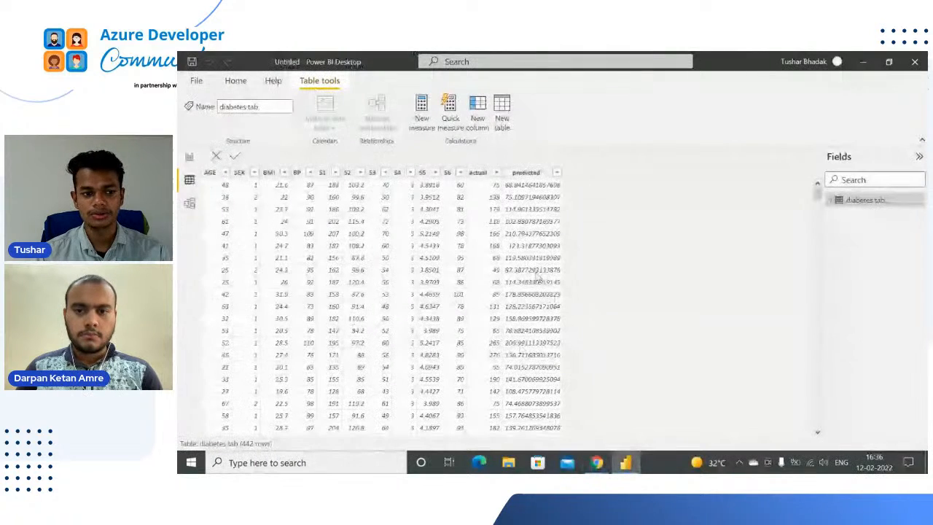
# Examine the fields of the diabetes tab table in Model view and return to the empty Report view
pyautogui.click(189, 204)
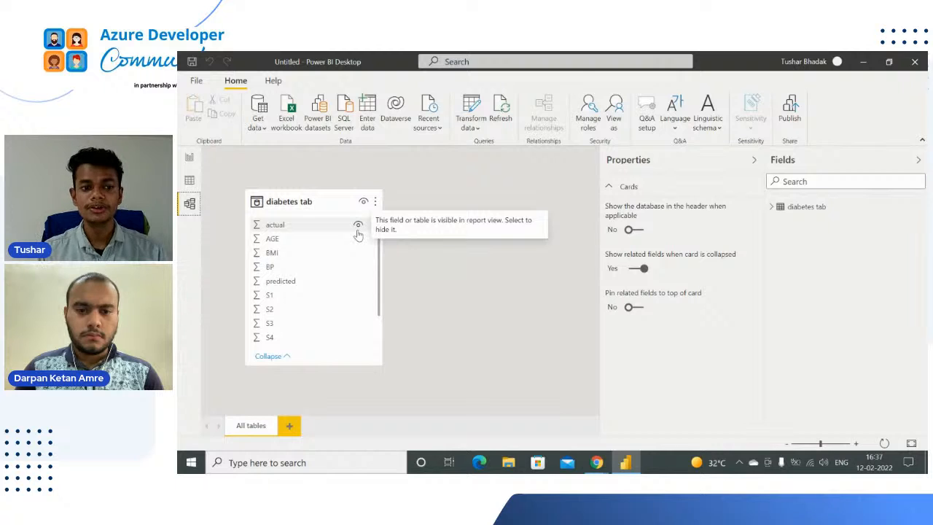
pyautogui.click(189, 160)
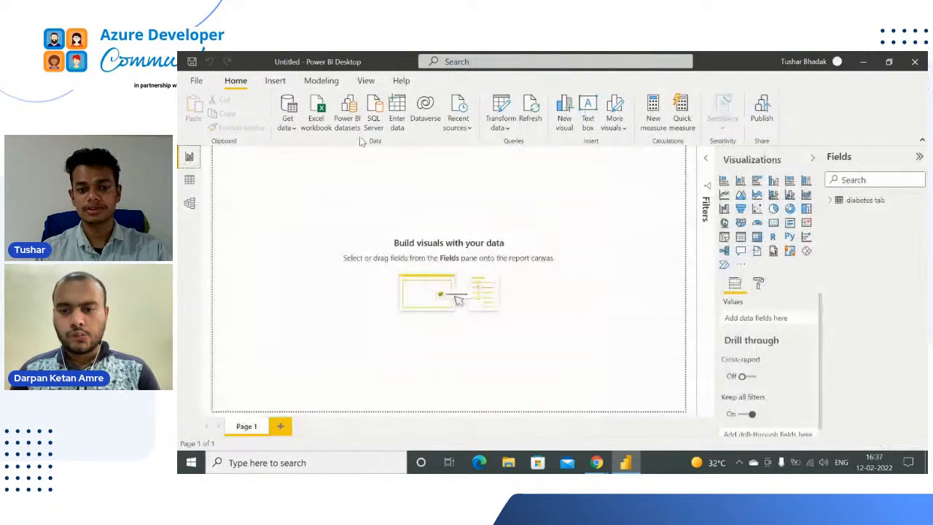
pyautogui.hotkey('alt', 'Tab')
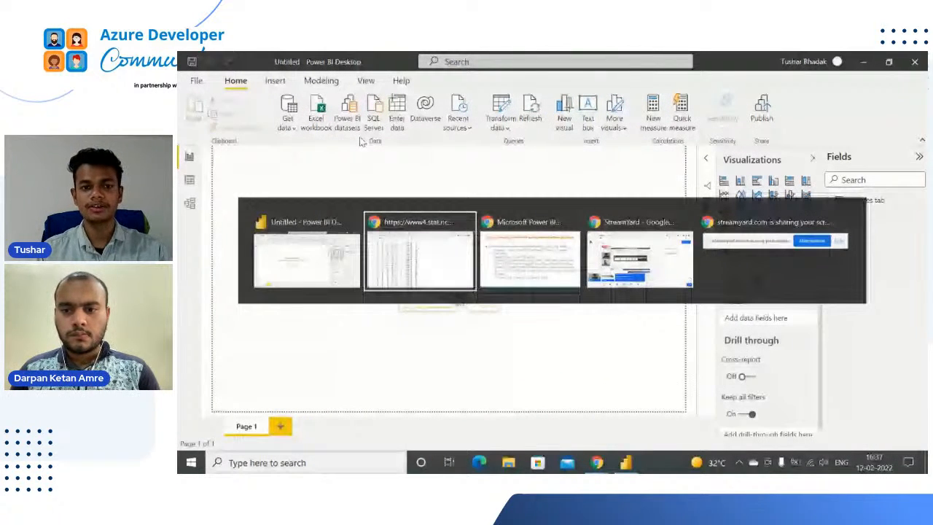